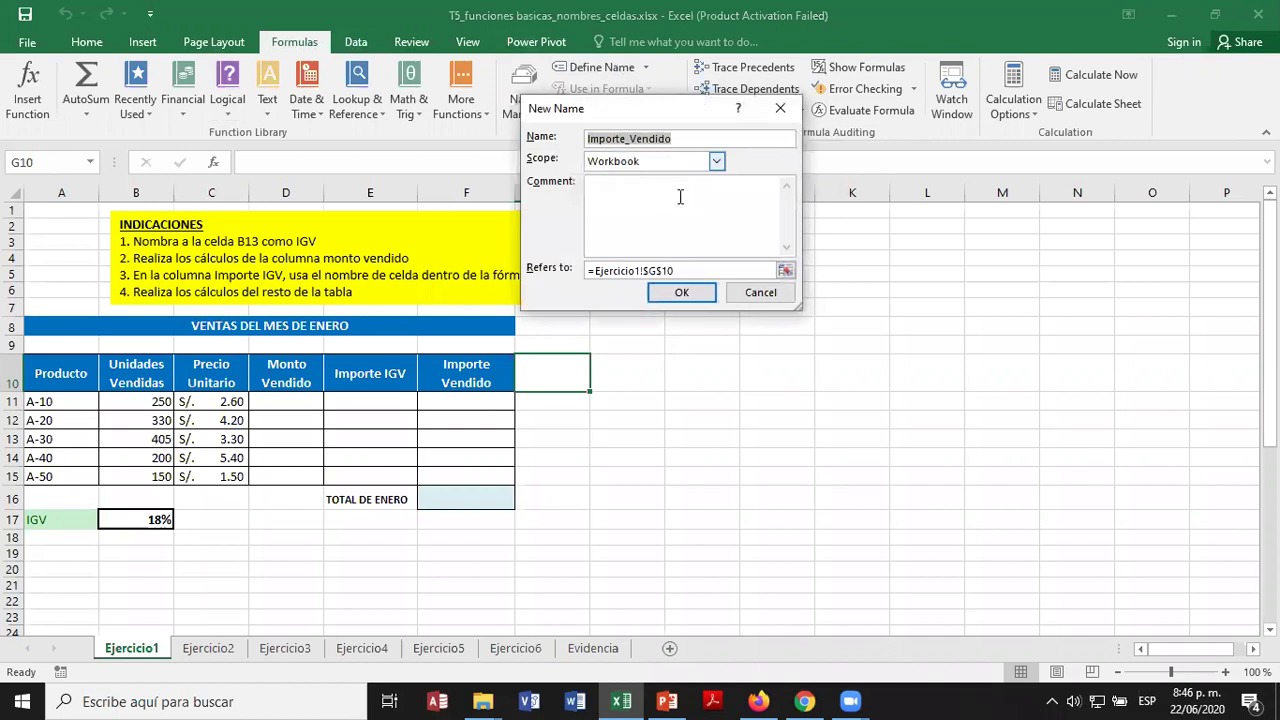
Define the name IGV with Workbook scope, referring to cell B17 on the Ejercicio1 sheet.
left_click(710, 143)
key("BackSpace")
type("IGV")
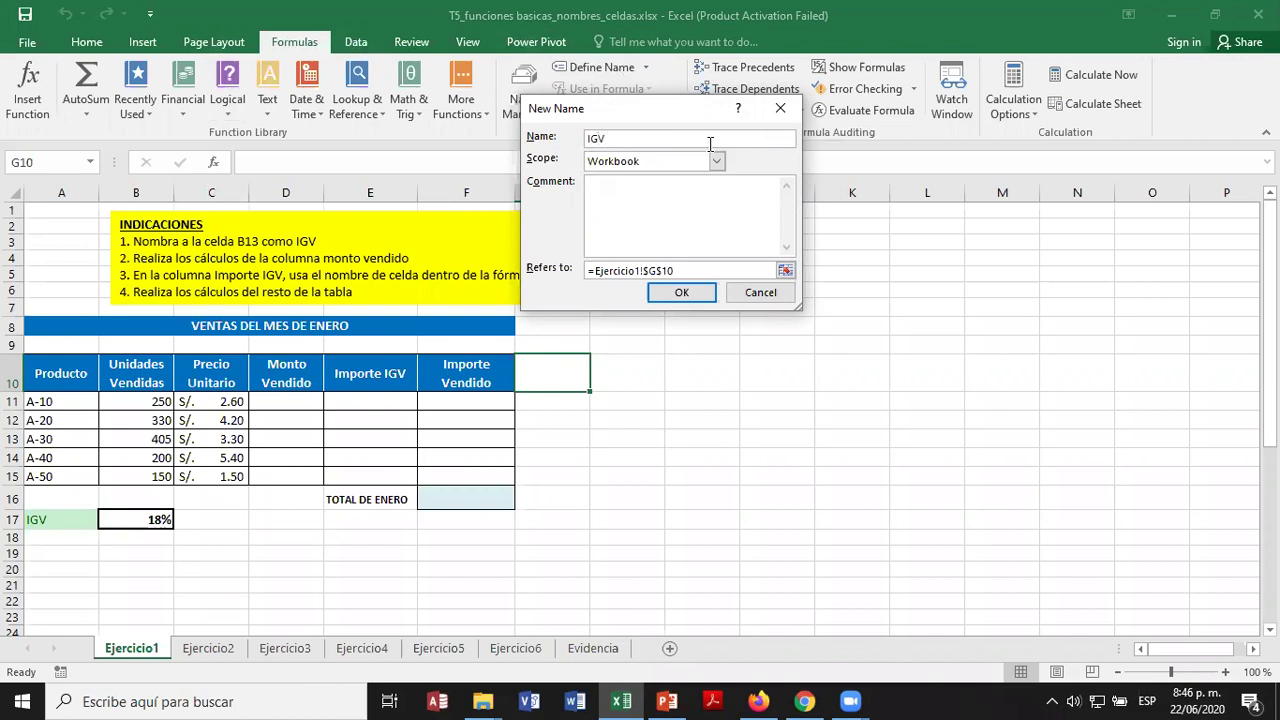
left_click(665, 162)
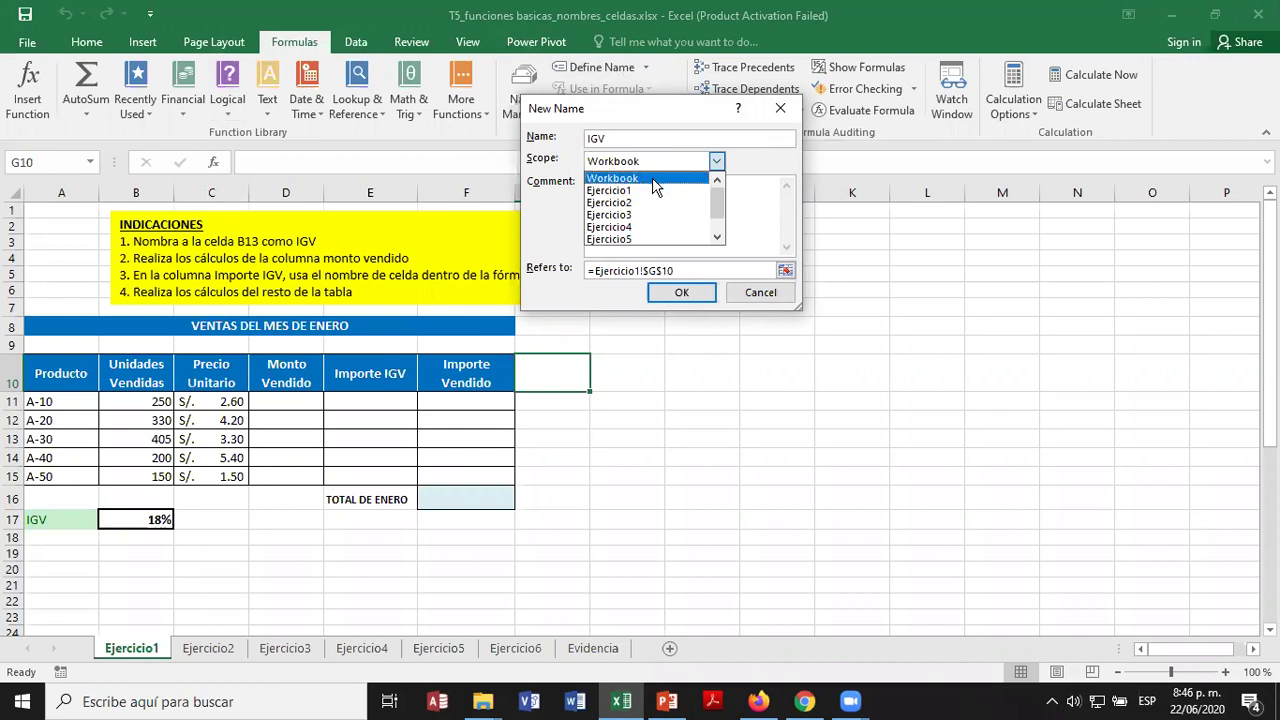
left_click(616, 178)
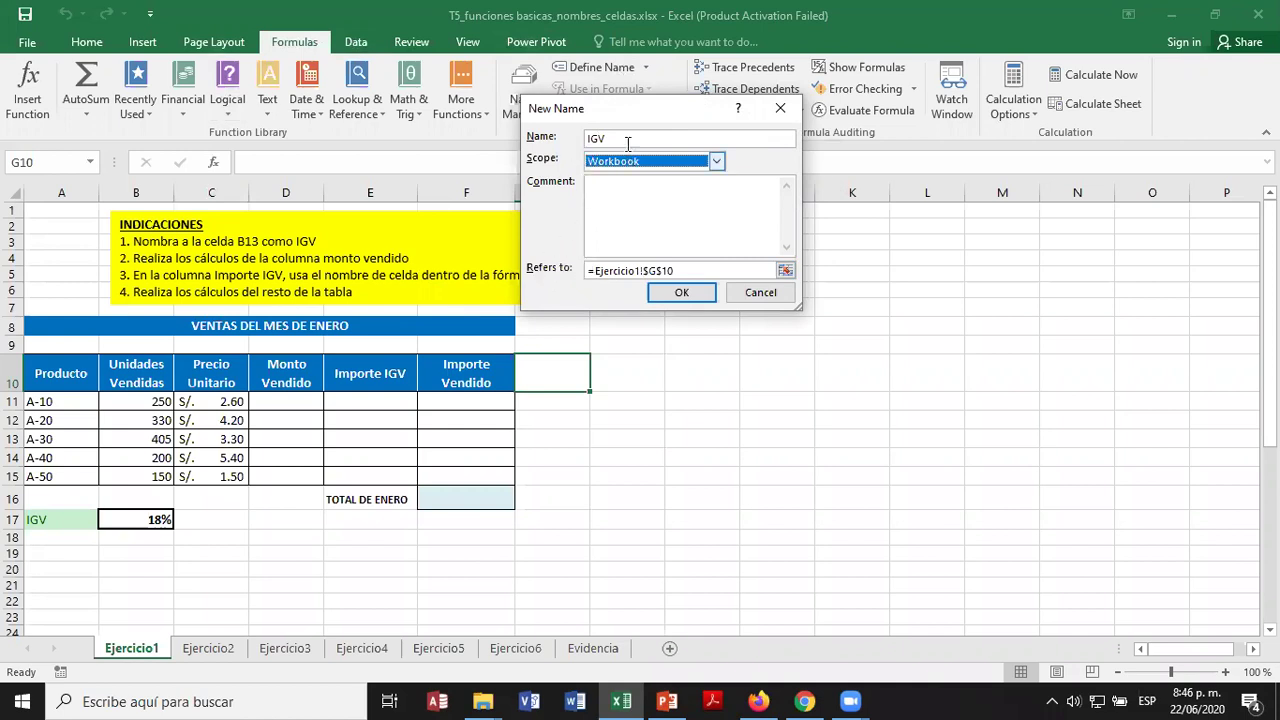
left_click(786, 271)
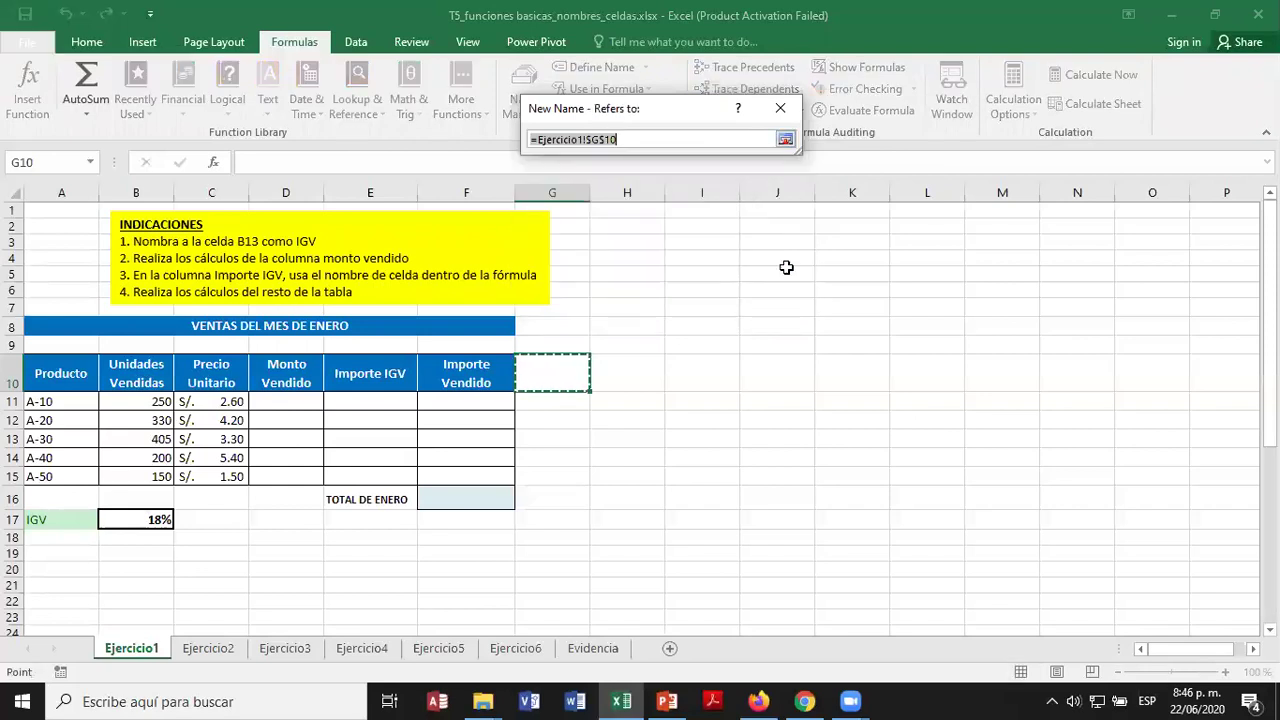
left_click(150, 517)
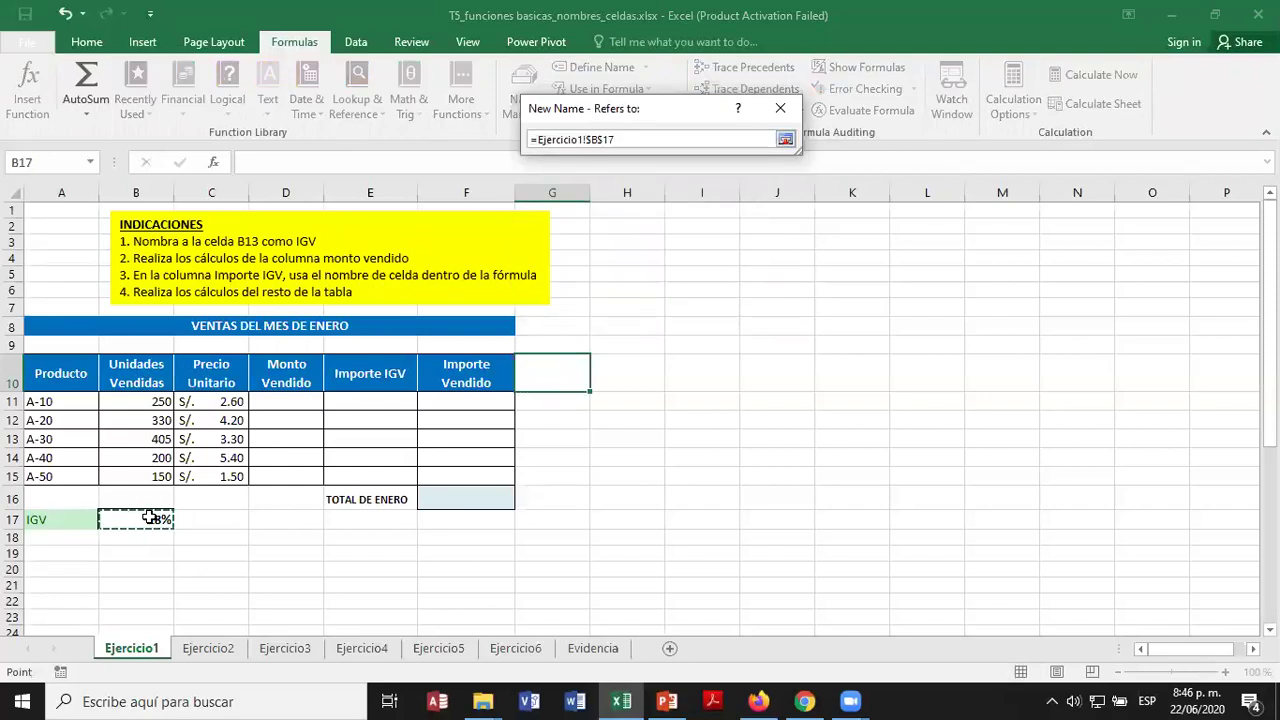
left_click(786, 140)
left_click(681, 292)
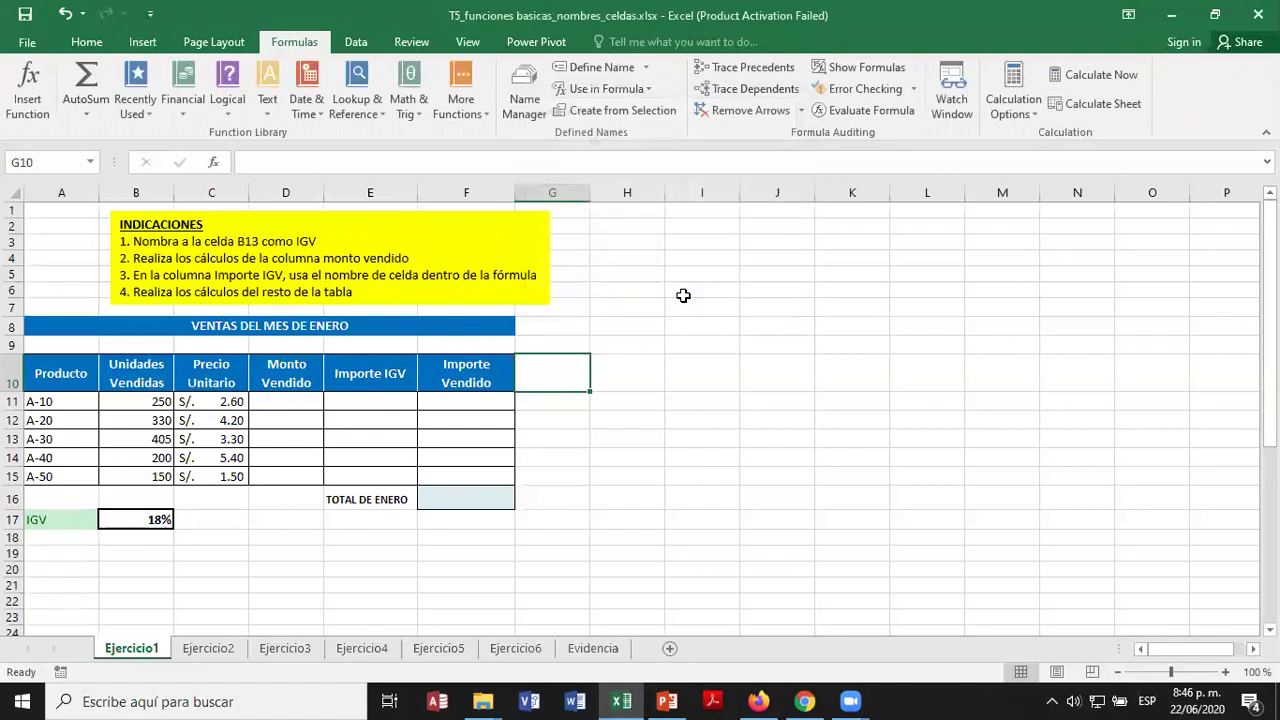
Check the name assigned to cell B17 and review the workbook's defined names in the Name Manager.
left_click(200, 533)
left_click(158, 519)
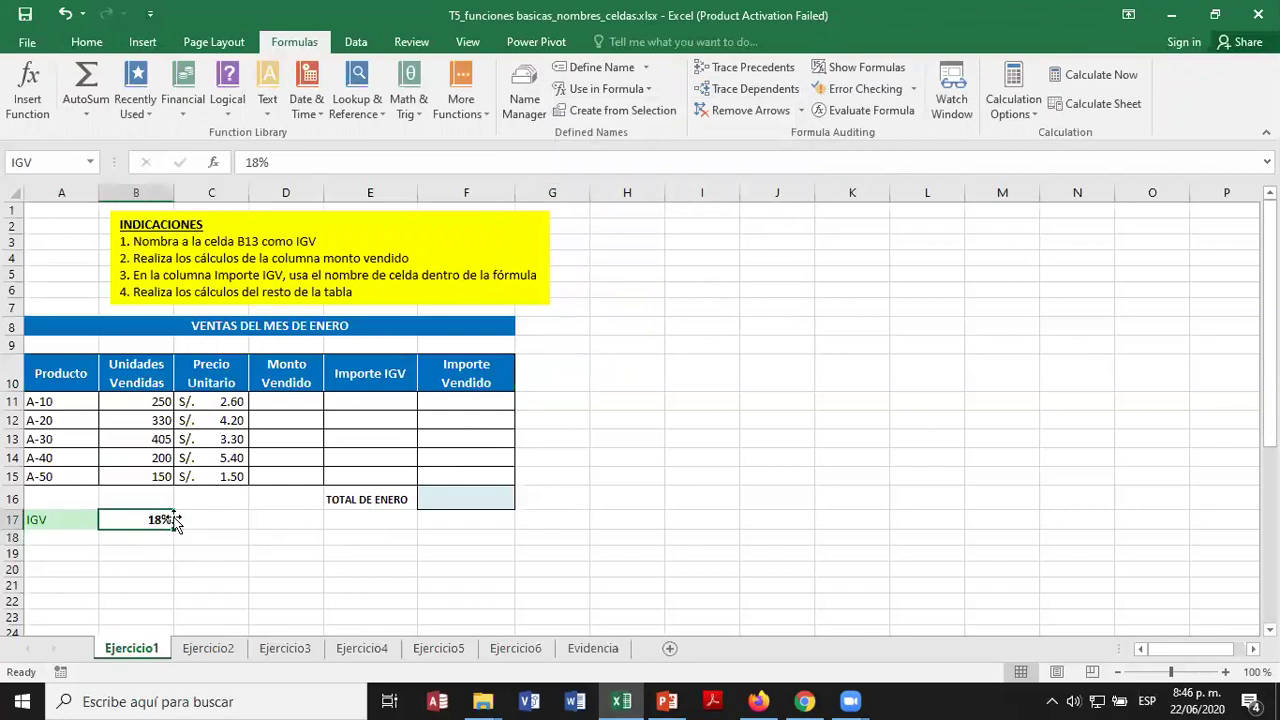
left_click(216, 517)
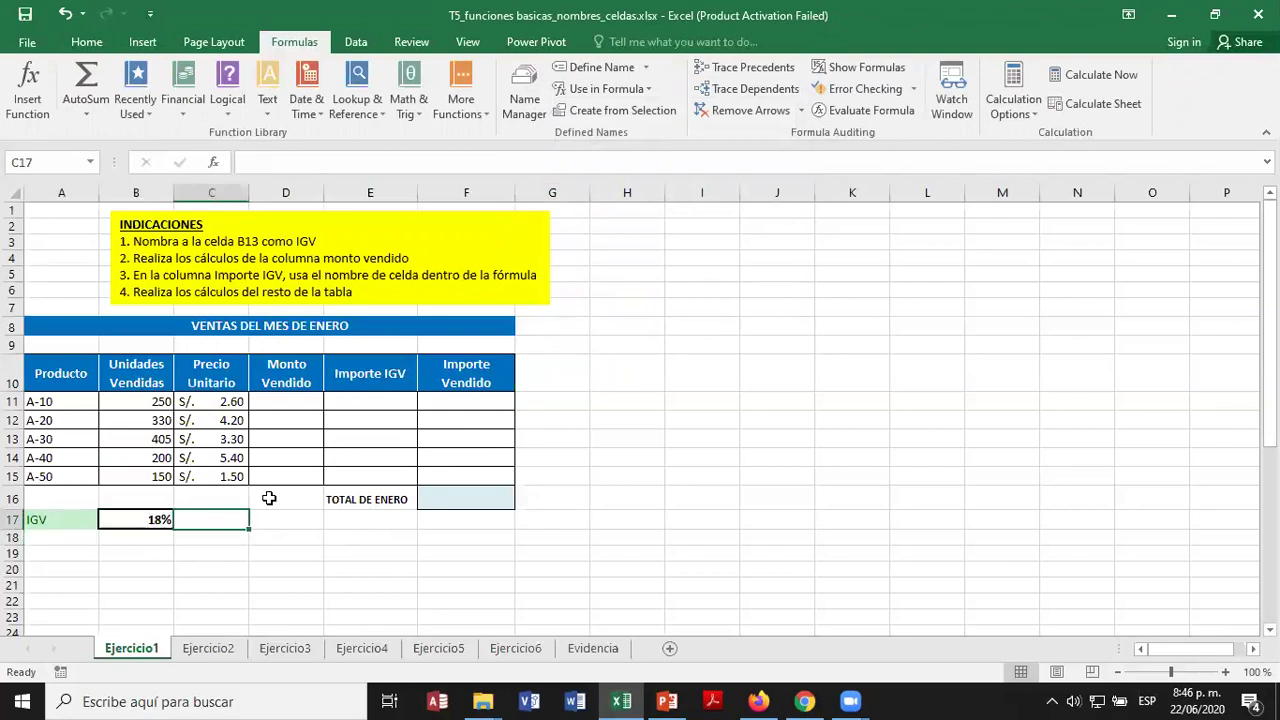
left_click(252, 565)
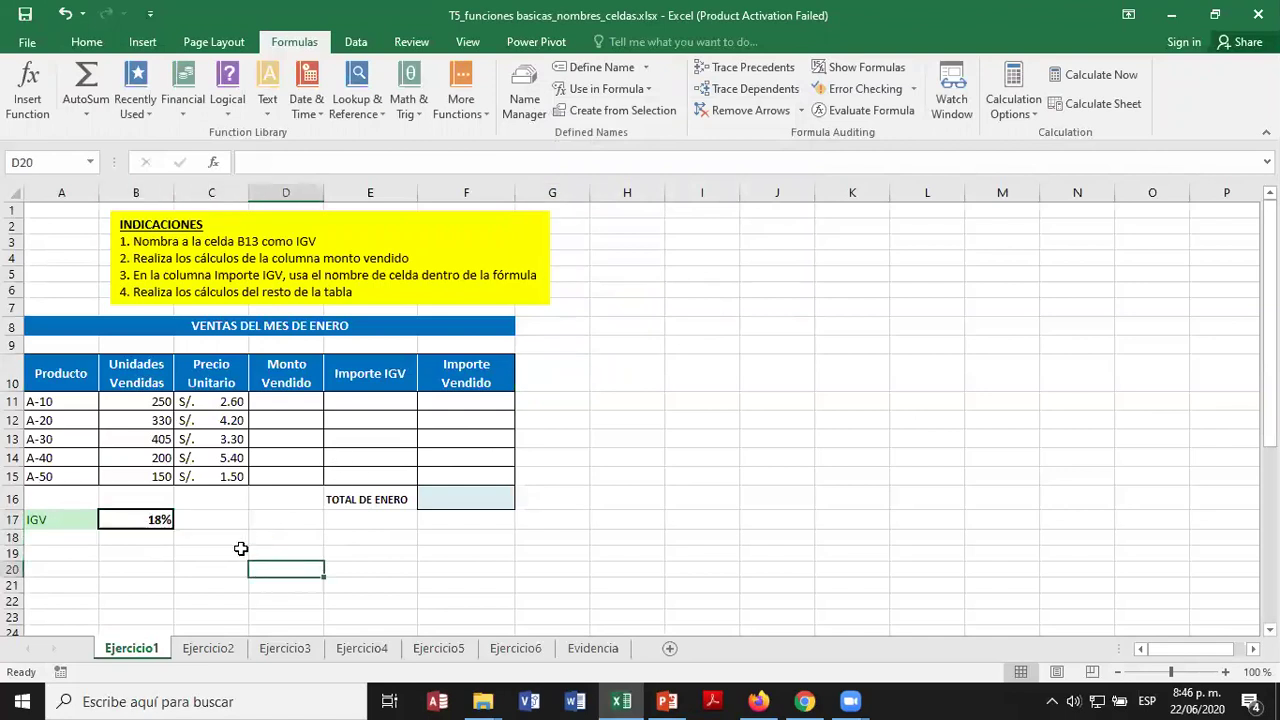
left_click(136, 517)
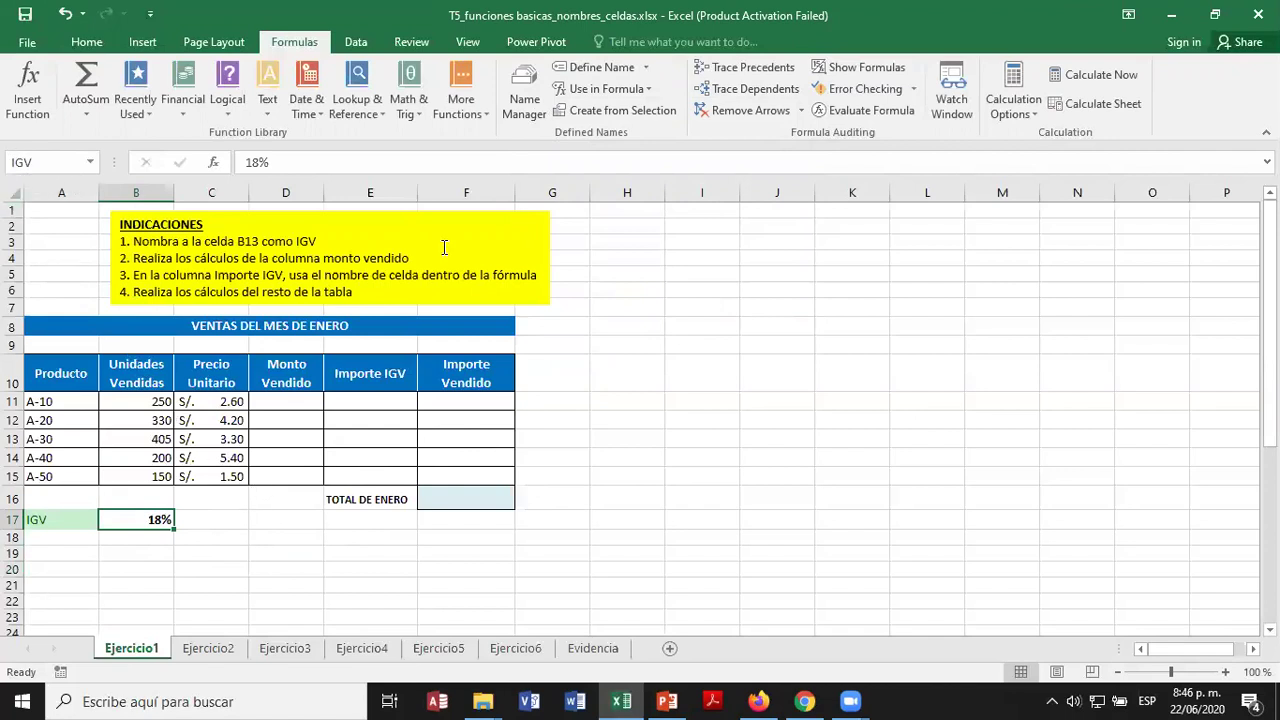
left_click(524, 112)
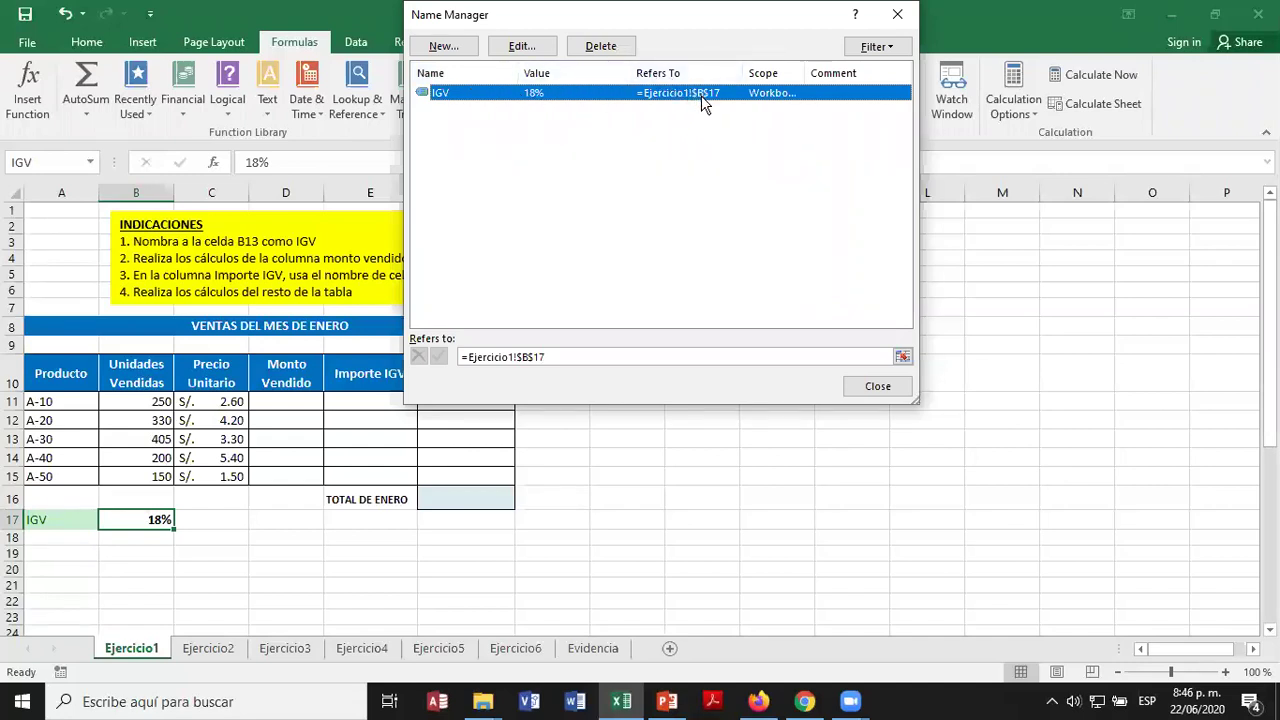
left_click(893, 23)
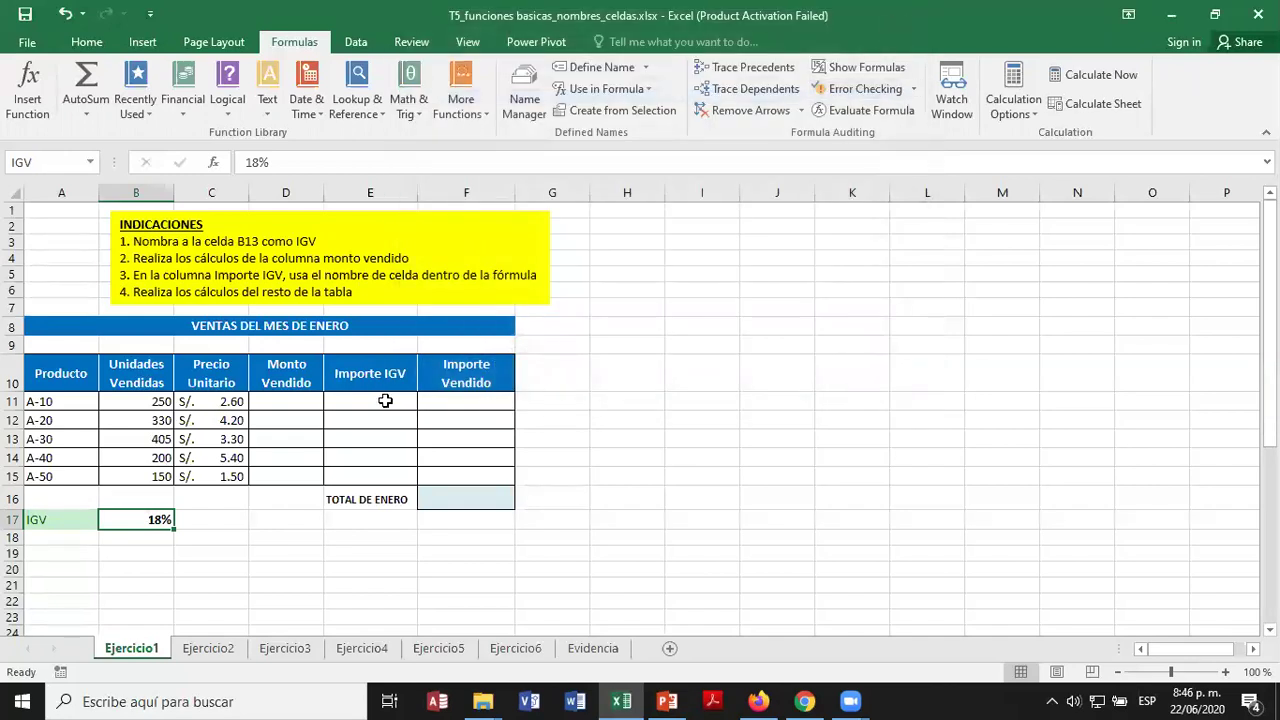
Calculate Monto Vendido for product A-10 in D11 by multiplying units sold B11 by unit price C11.
left_click(302, 400)
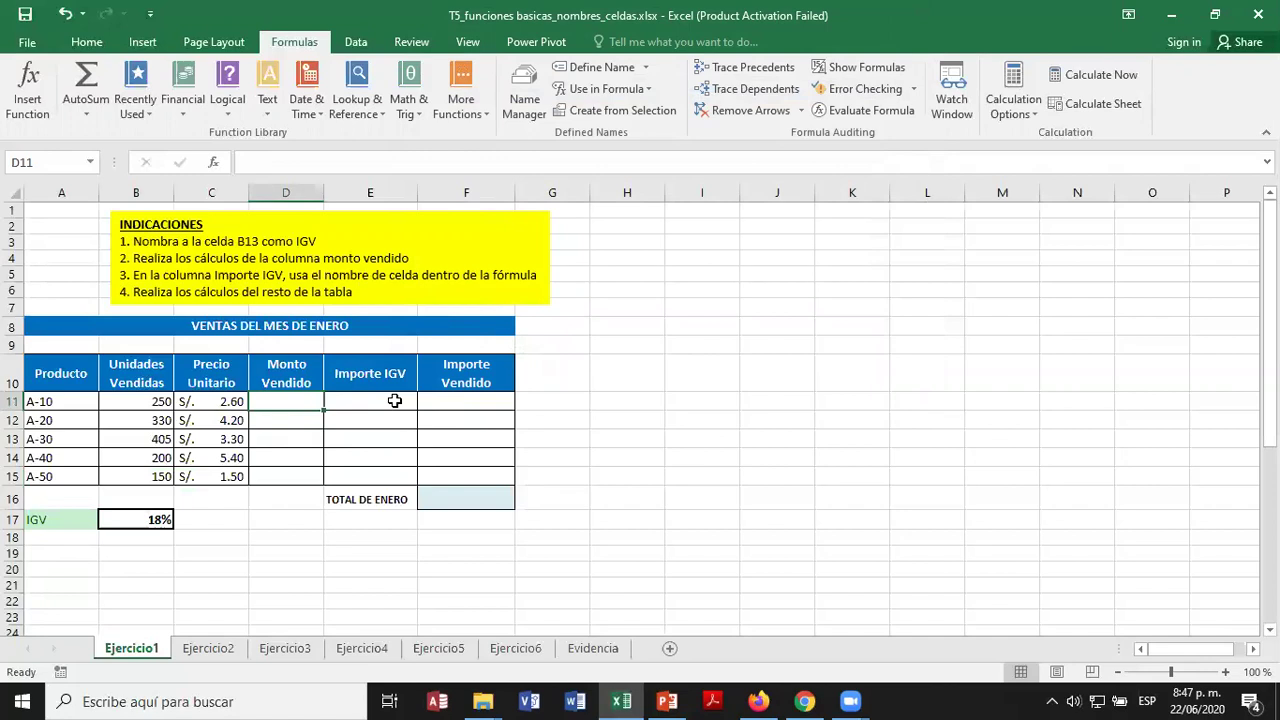
type("=")
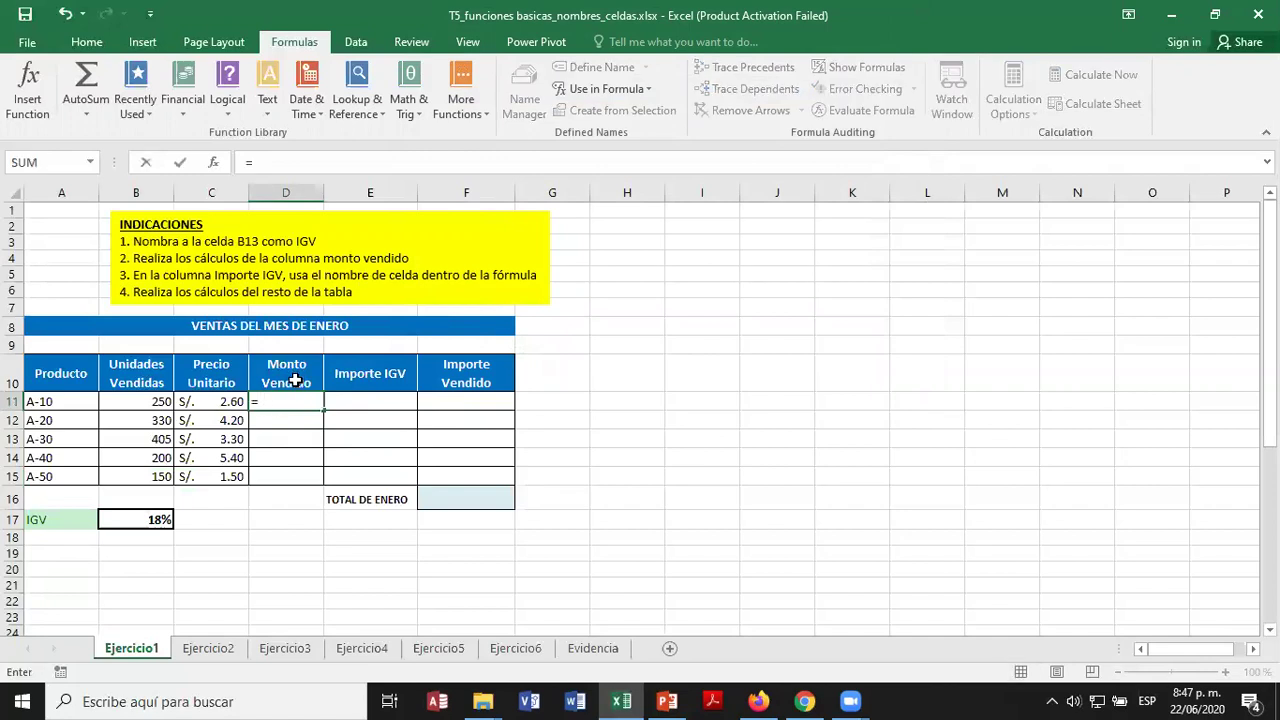
left_click(159, 400)
type("*")
left_click(193, 400)
key("Return")
Calculate Importe IGV for product A-10 in E11 with the formula =D11*IGV, using the named cell.
left_click(357, 398)
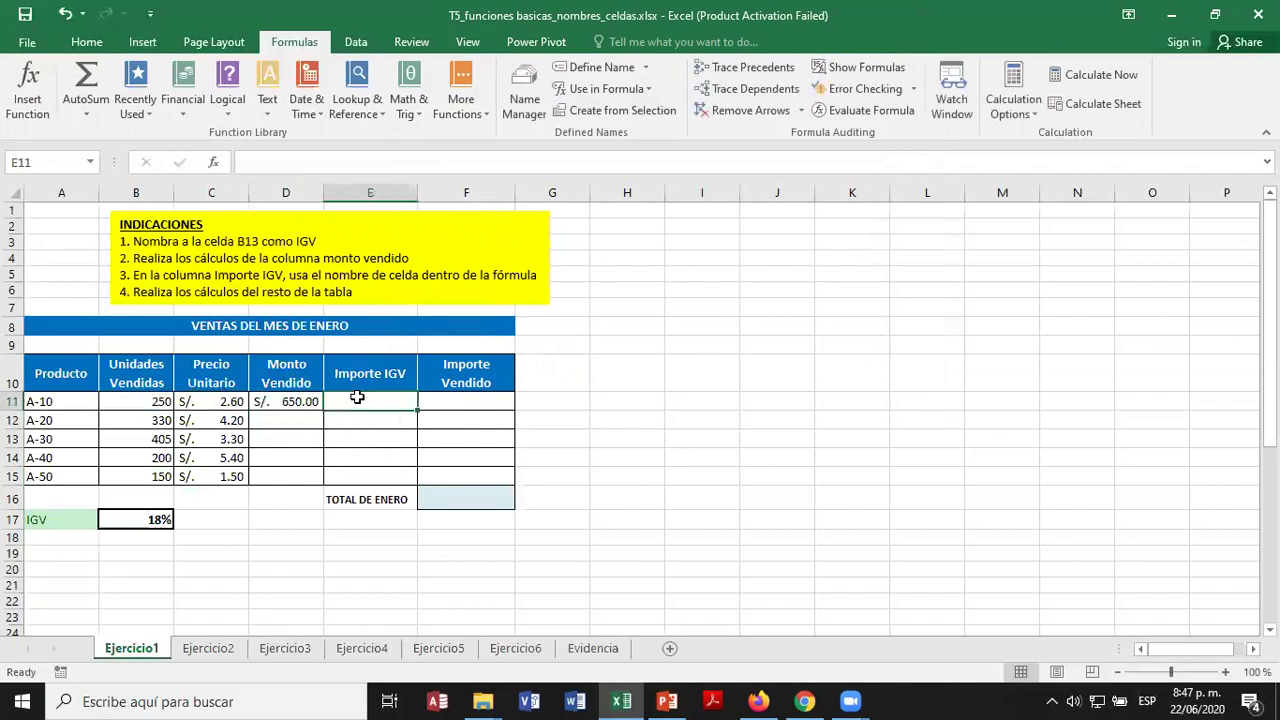
type("=")
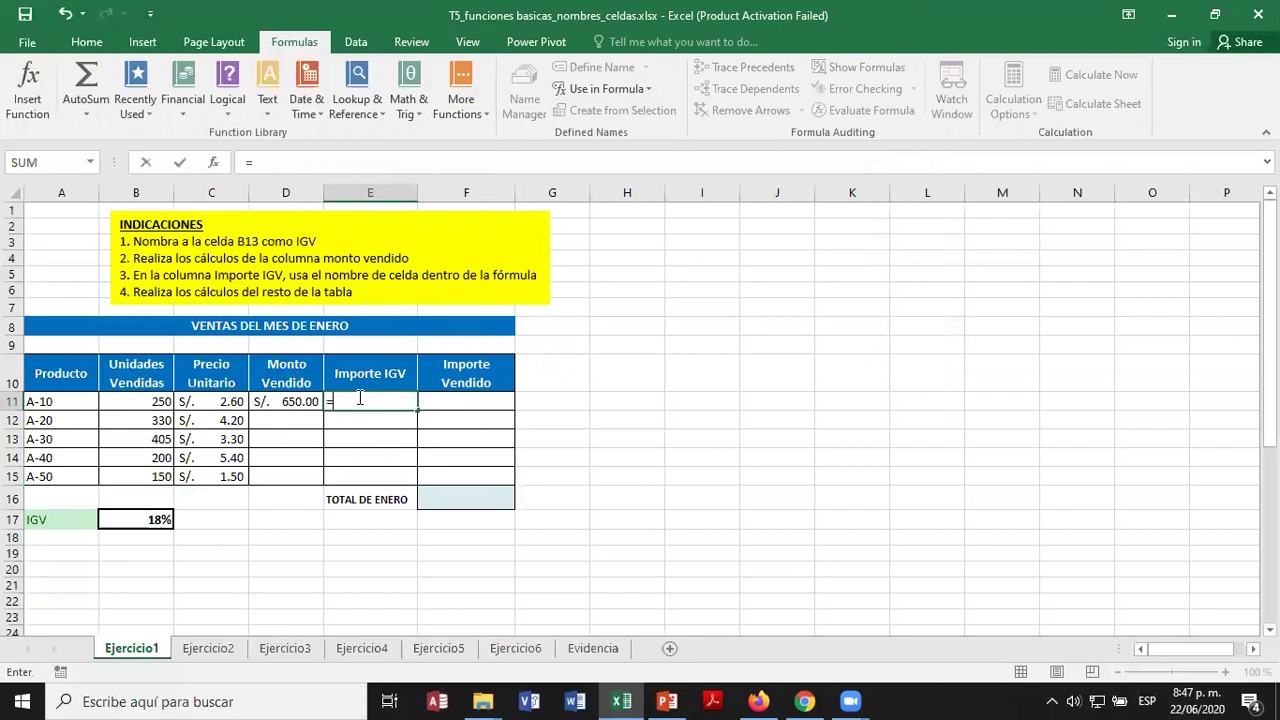
left_click(290, 399)
type("*")
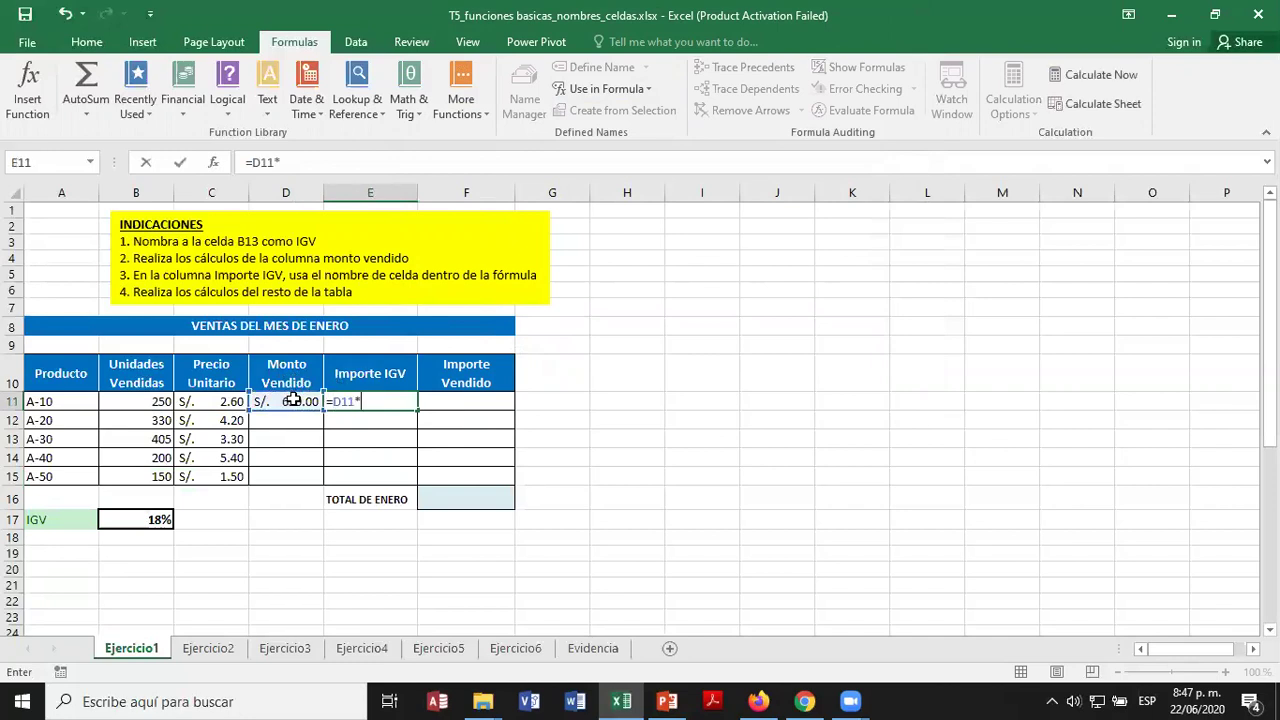
type("IG")
double_click(386, 419)
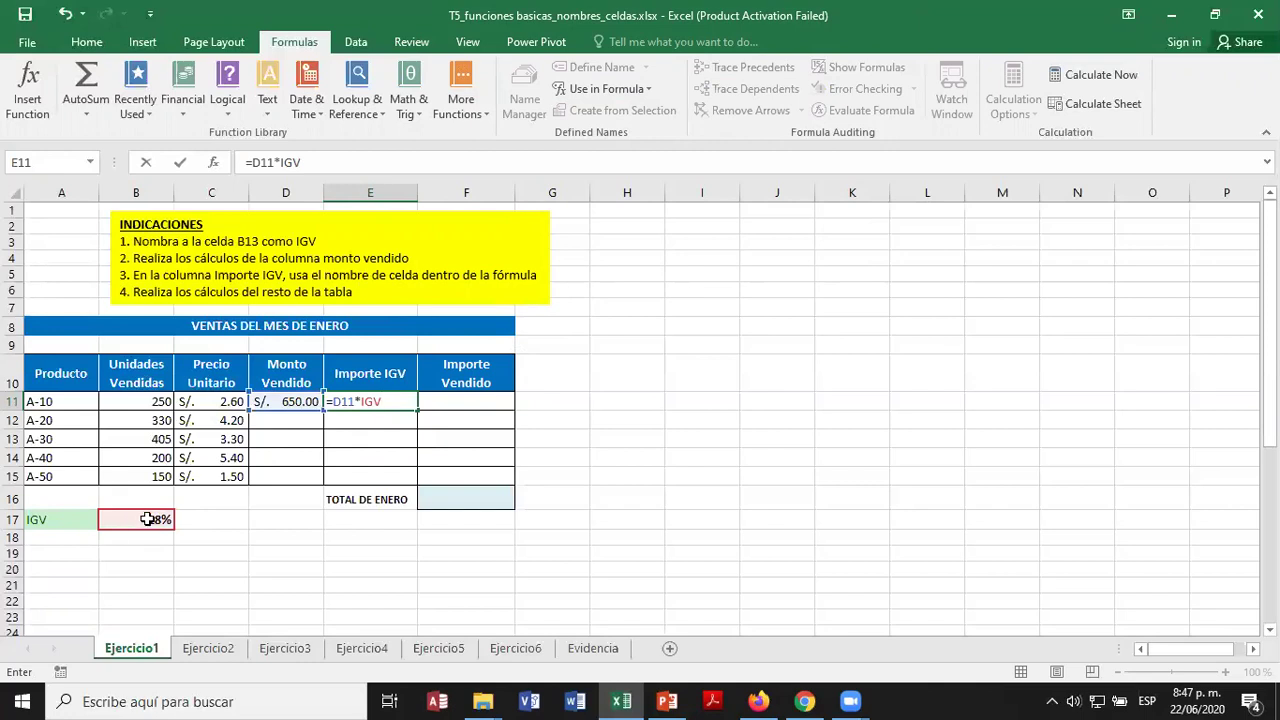
key("Return")
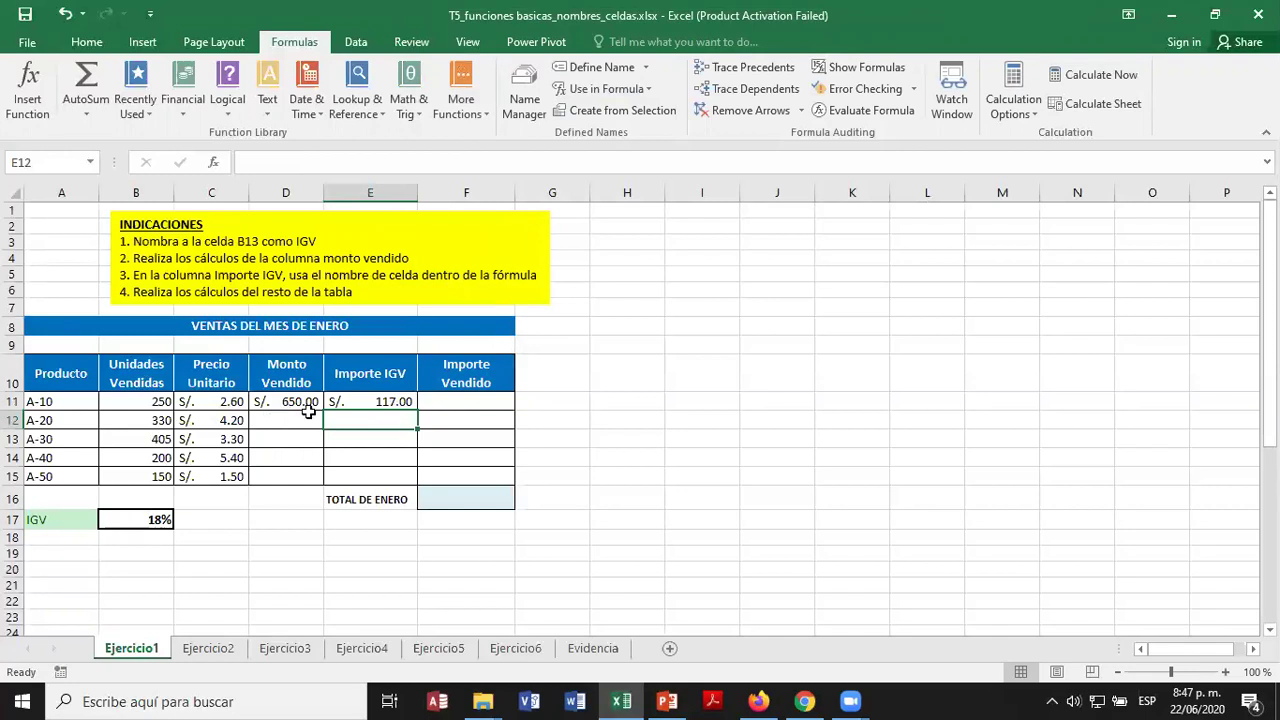
left_click(375, 402)
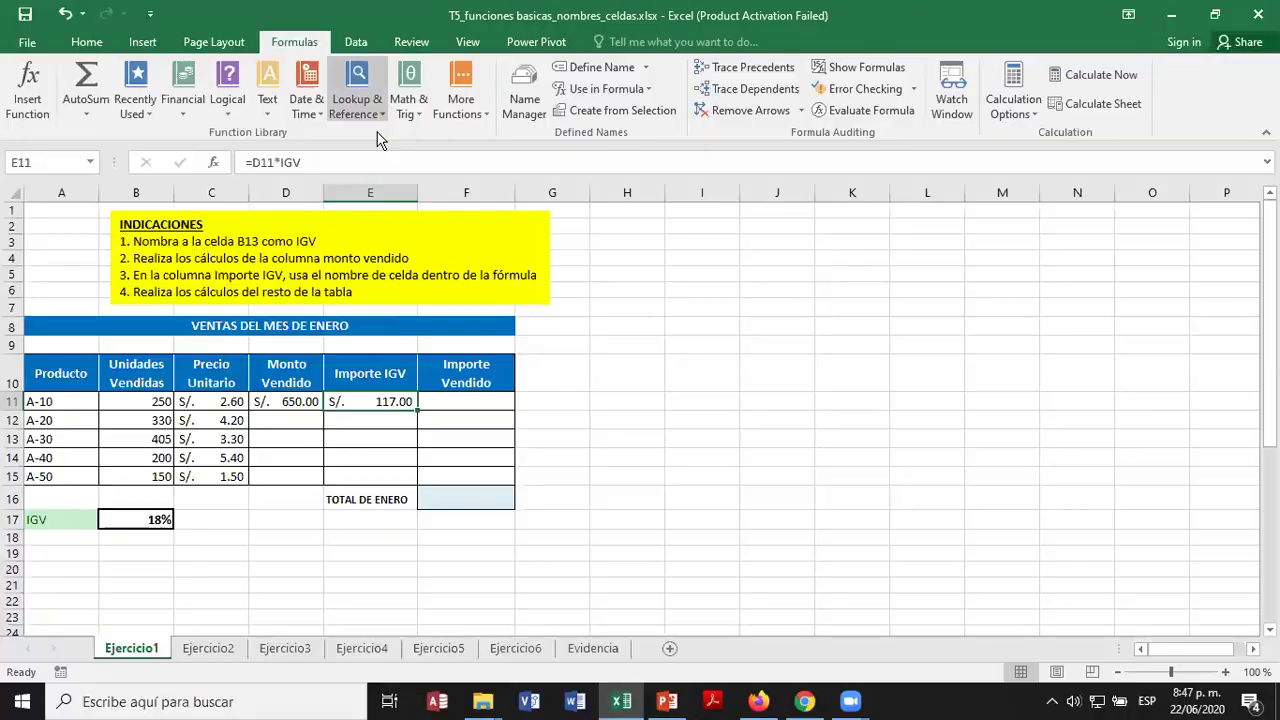
On the Ejercicio2 sheet, open the Insert Function dialog for the SUMA TOTAL cell C18 under DÍAS TRABAJADOS.
key("ctrl+Page_Down")
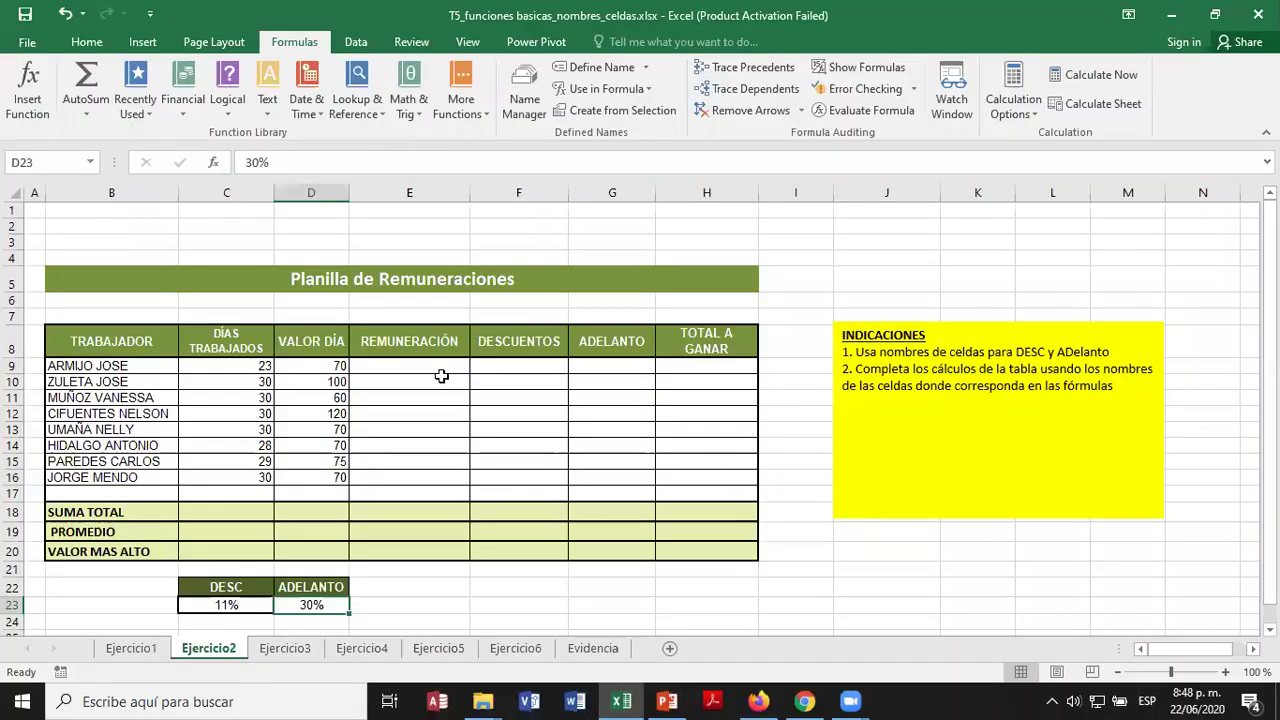
left_click(226, 516)
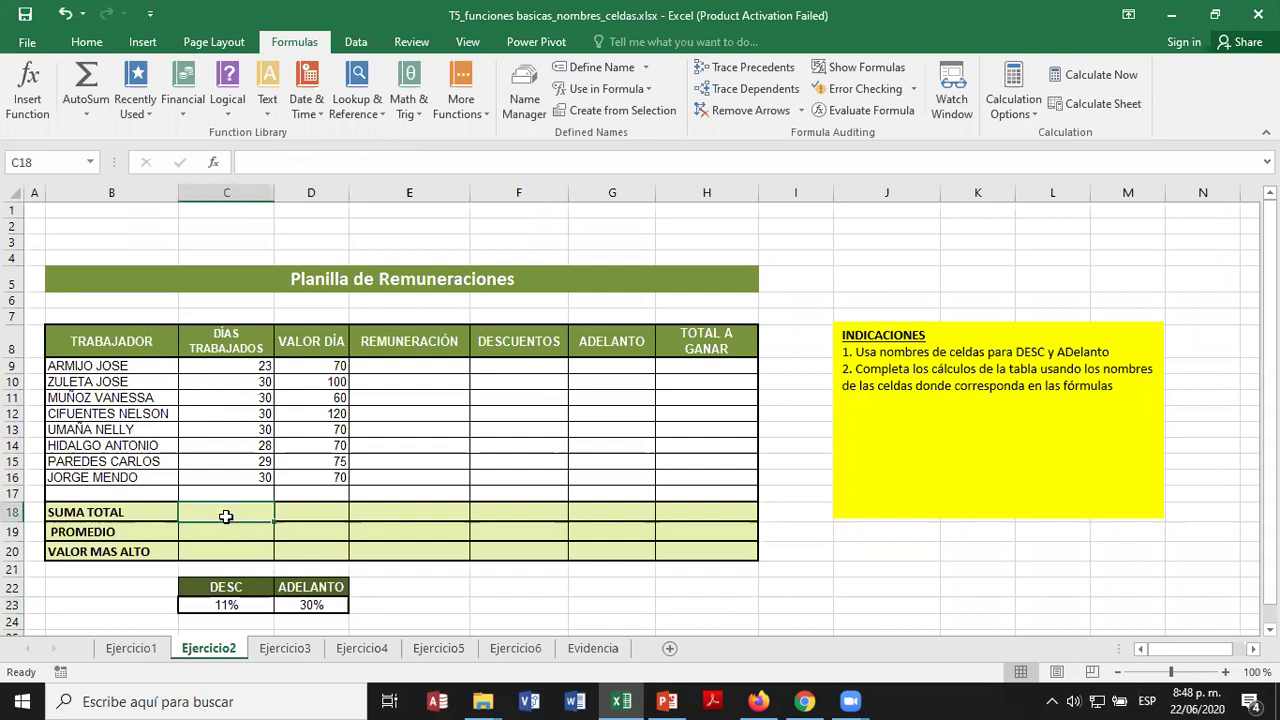
type("=SU")
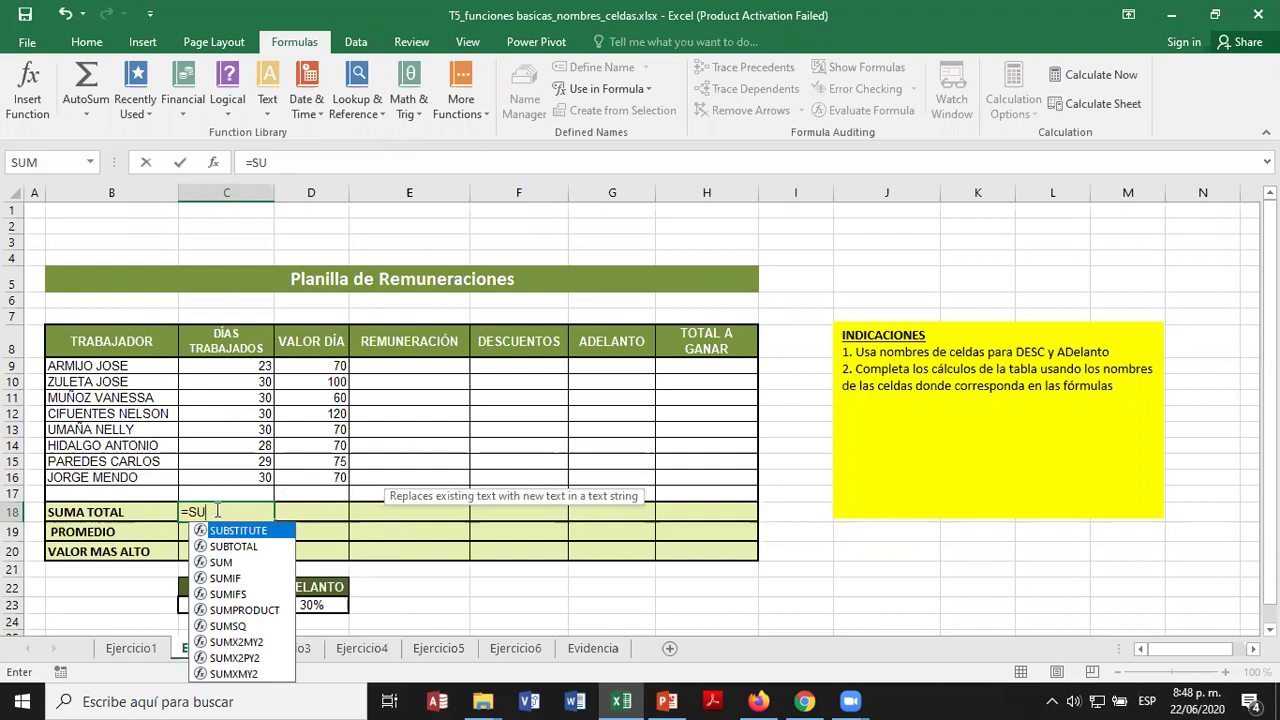
key("BackSpace")
key("BackSpace")
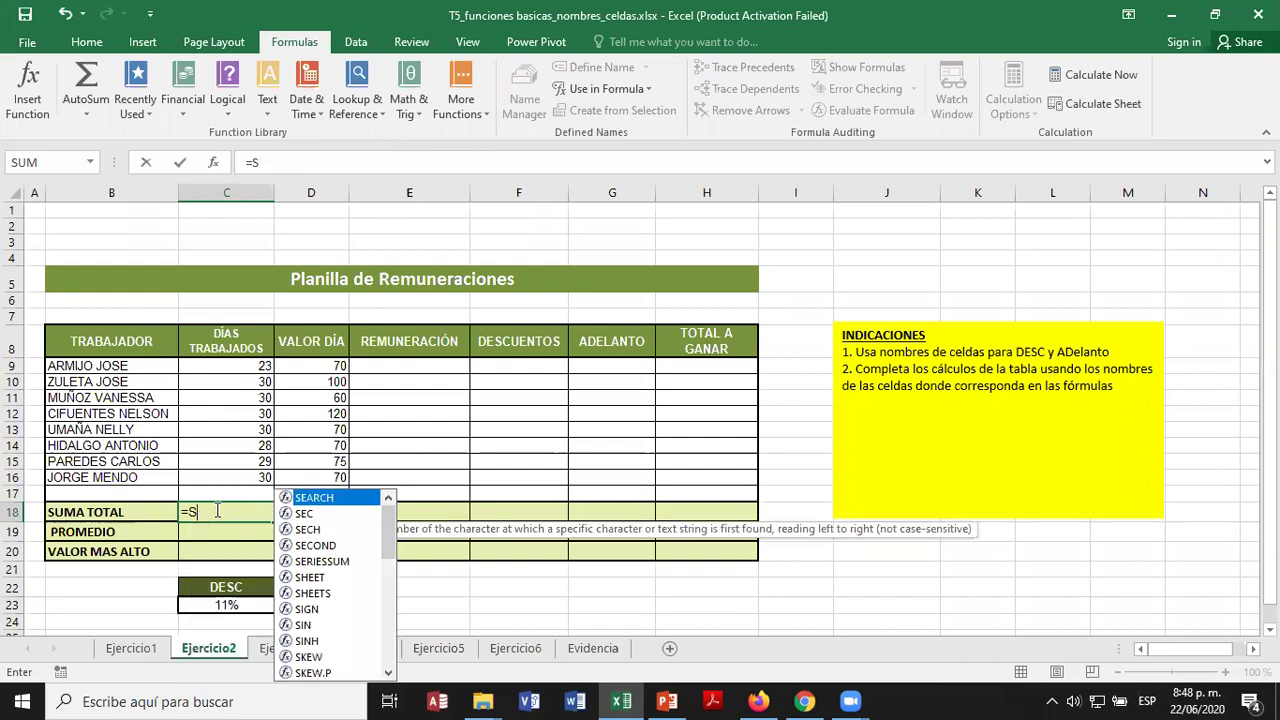
left_click(214, 167)
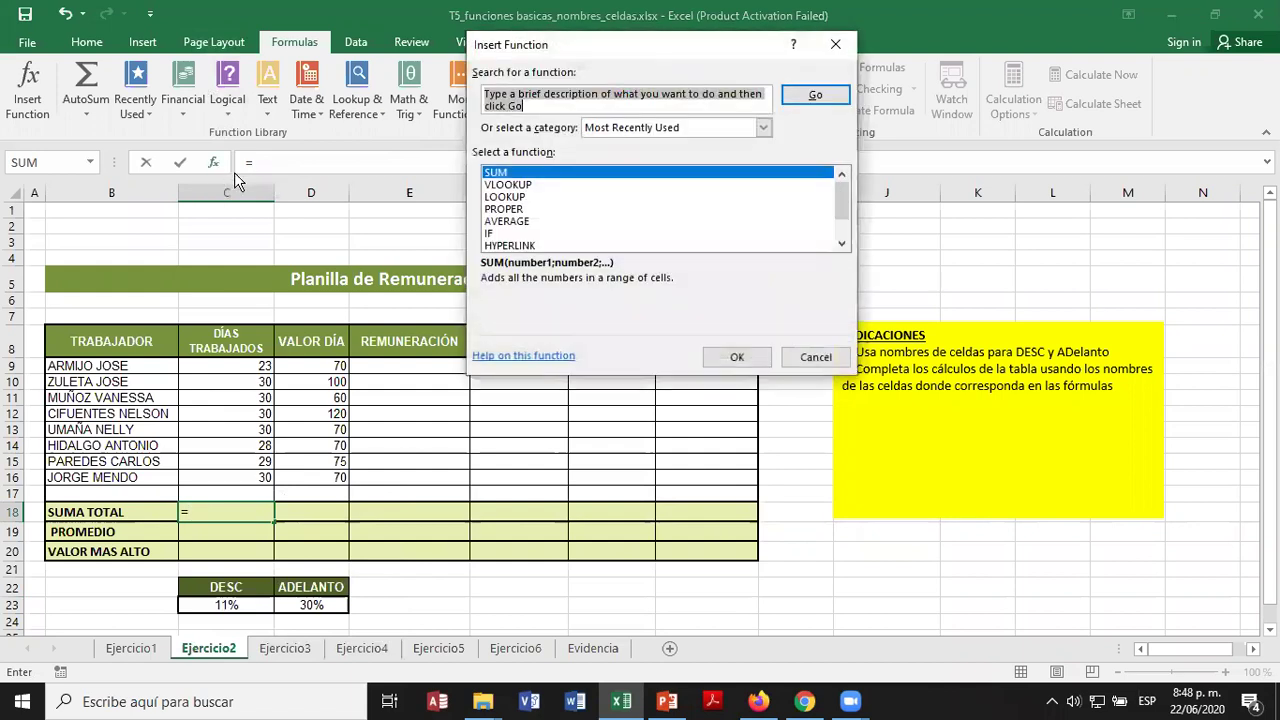
Insert the SUM function from the Math & Trig category into C18 with the range C9:C17.
left_click(766, 128)
mouse_move(765, 172)
left_mouse_down()
mouse_move(762, 201)
mouse_move(764, 158)
left_mouse_up()
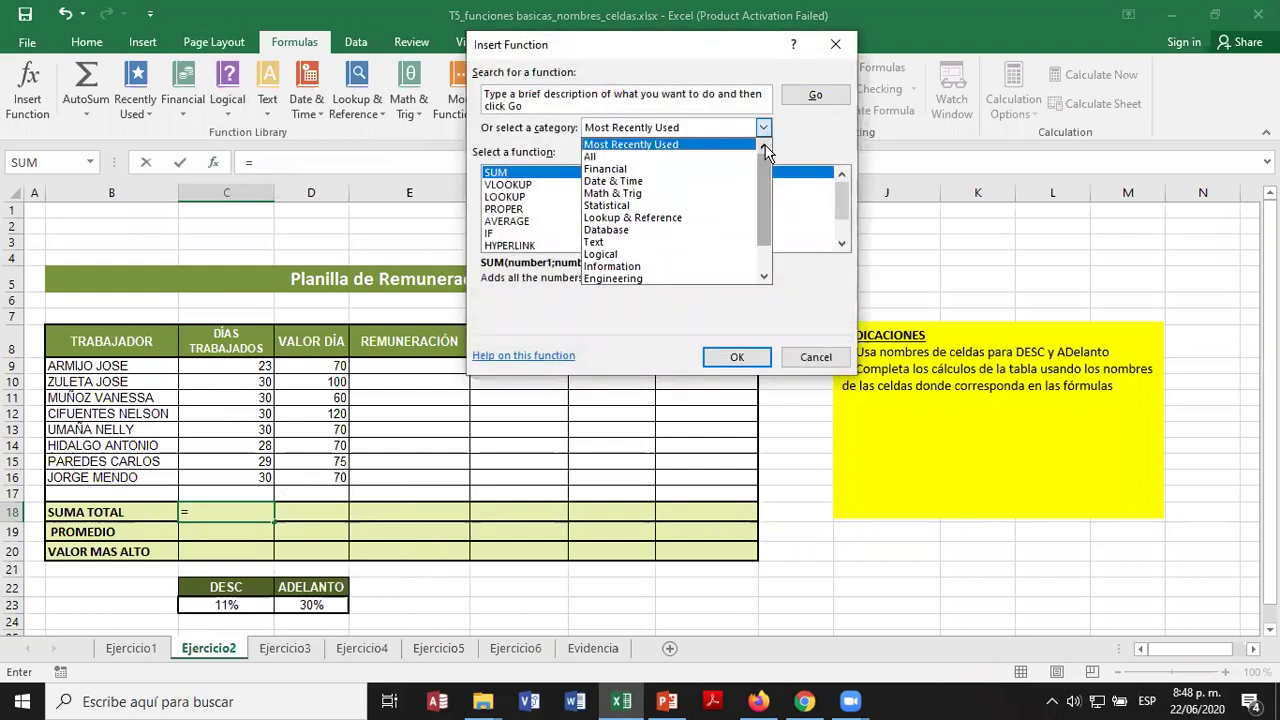
left_click(650, 193)
left_click_drag(838, 196, 845, 226)
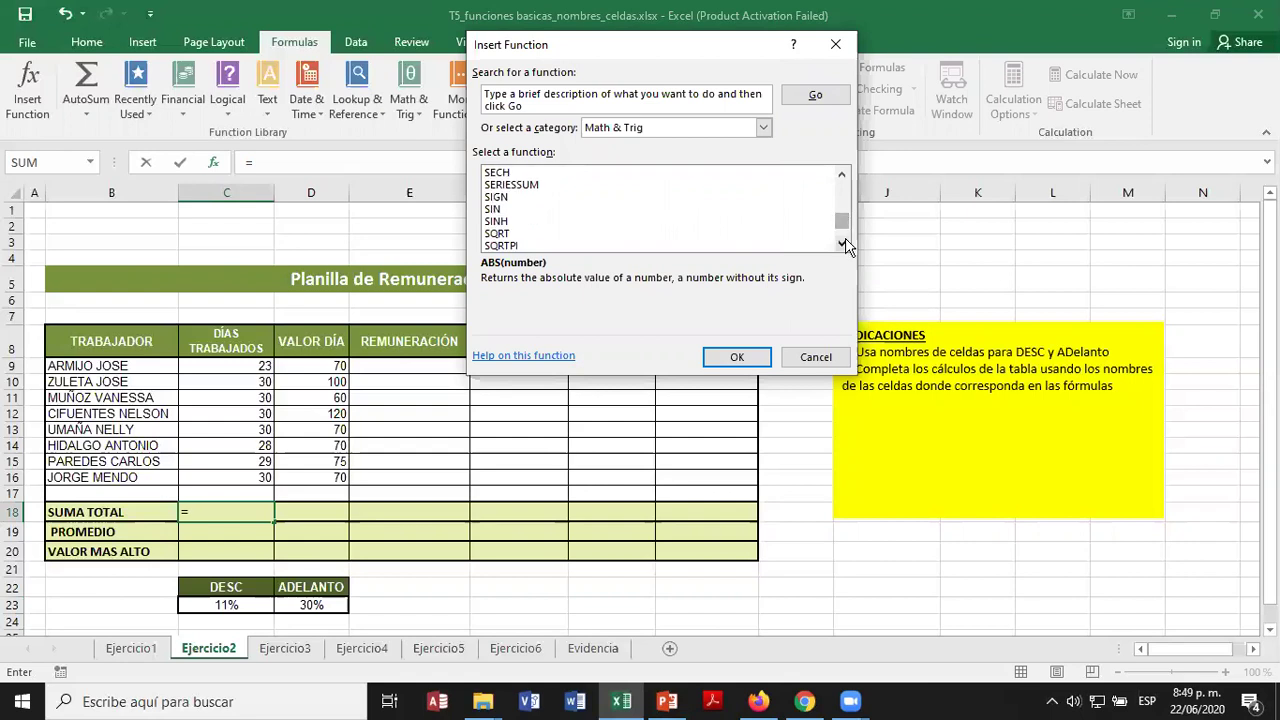
left_click(843, 243)
left_click(843, 243)
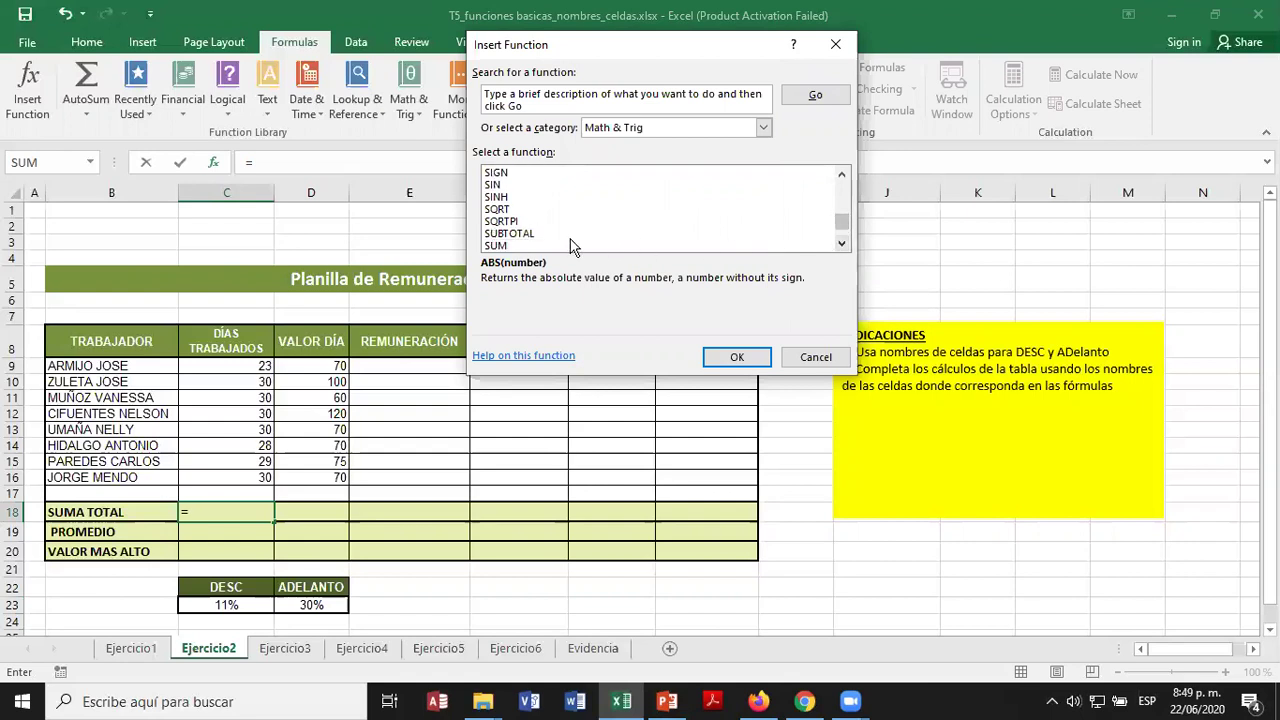
left_click(502, 245)
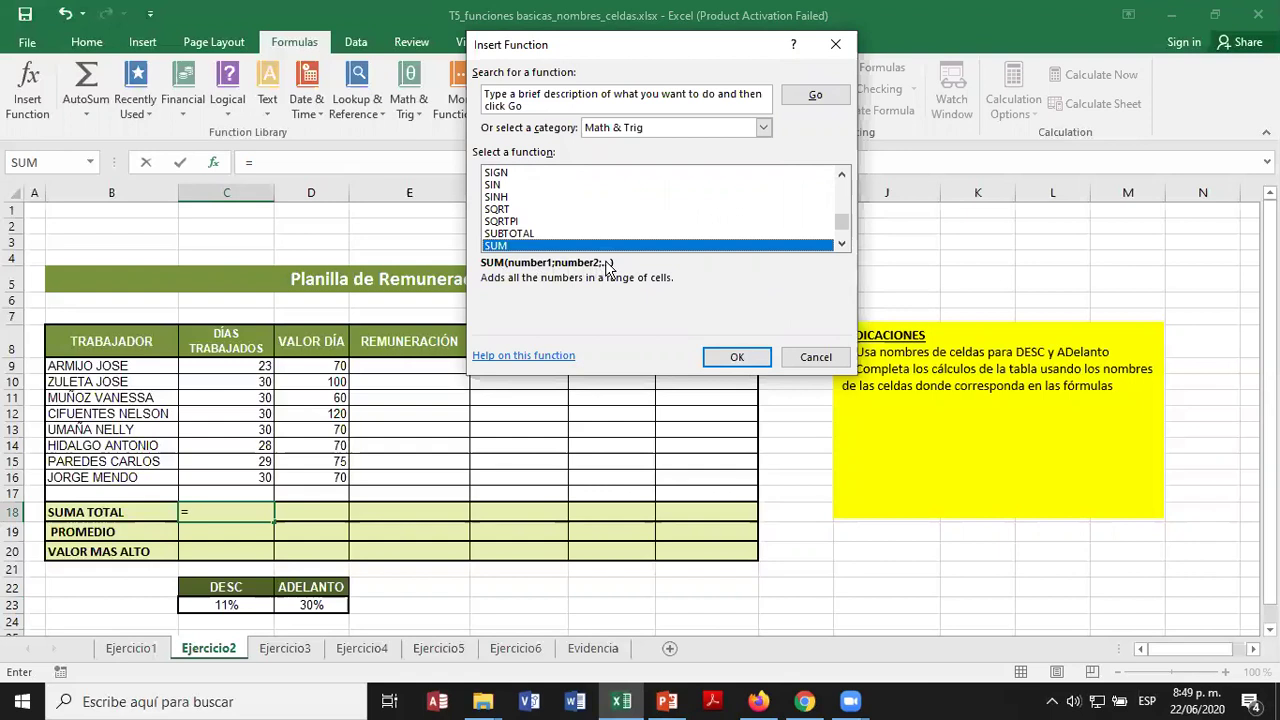
left_click(727, 360)
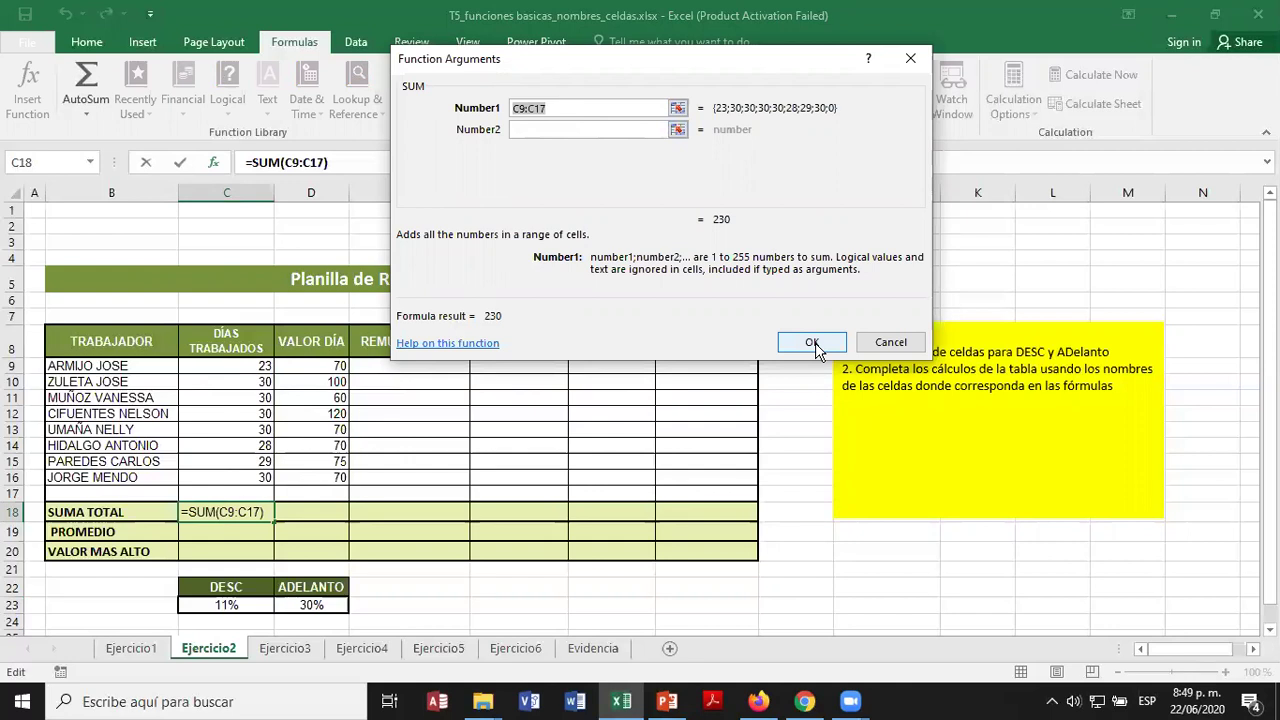
left_click(530, 108)
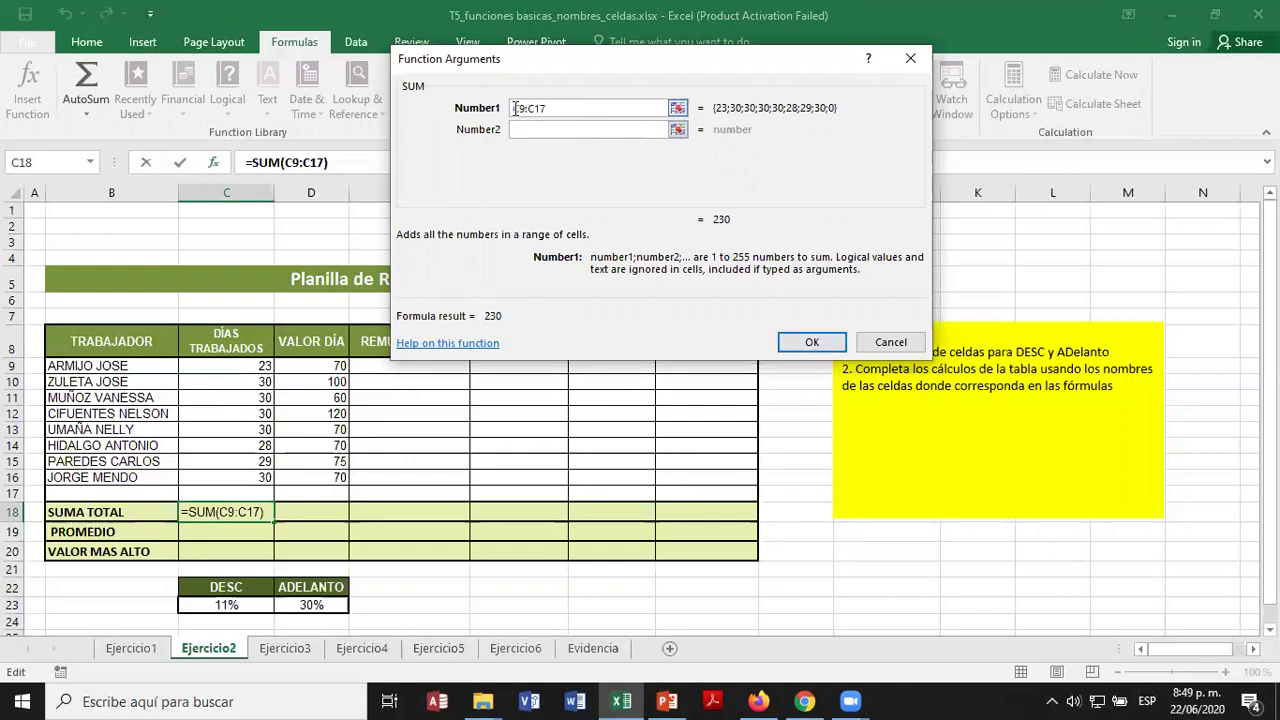
left_click(796, 342)
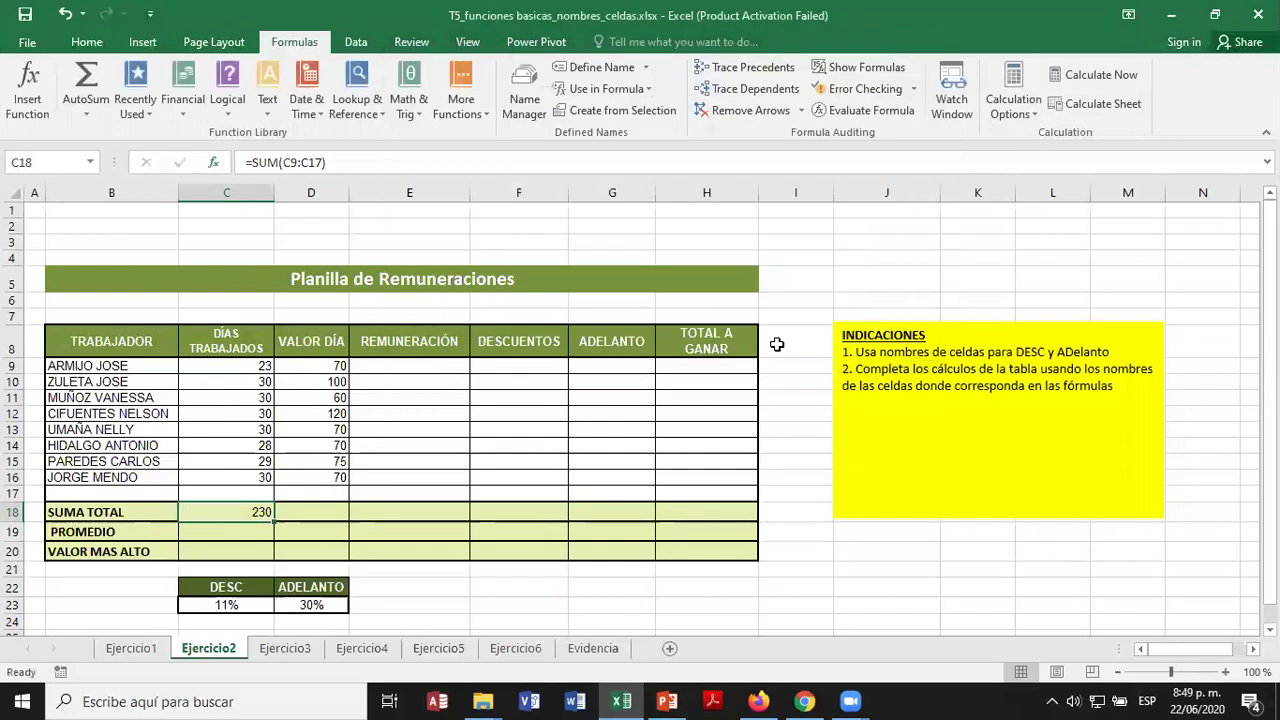
Calculate the PROMEDIO of DÍAS TRABAJADOS in C19 with the AVERAGE function over the range C9:C17.
left_click(256, 531)
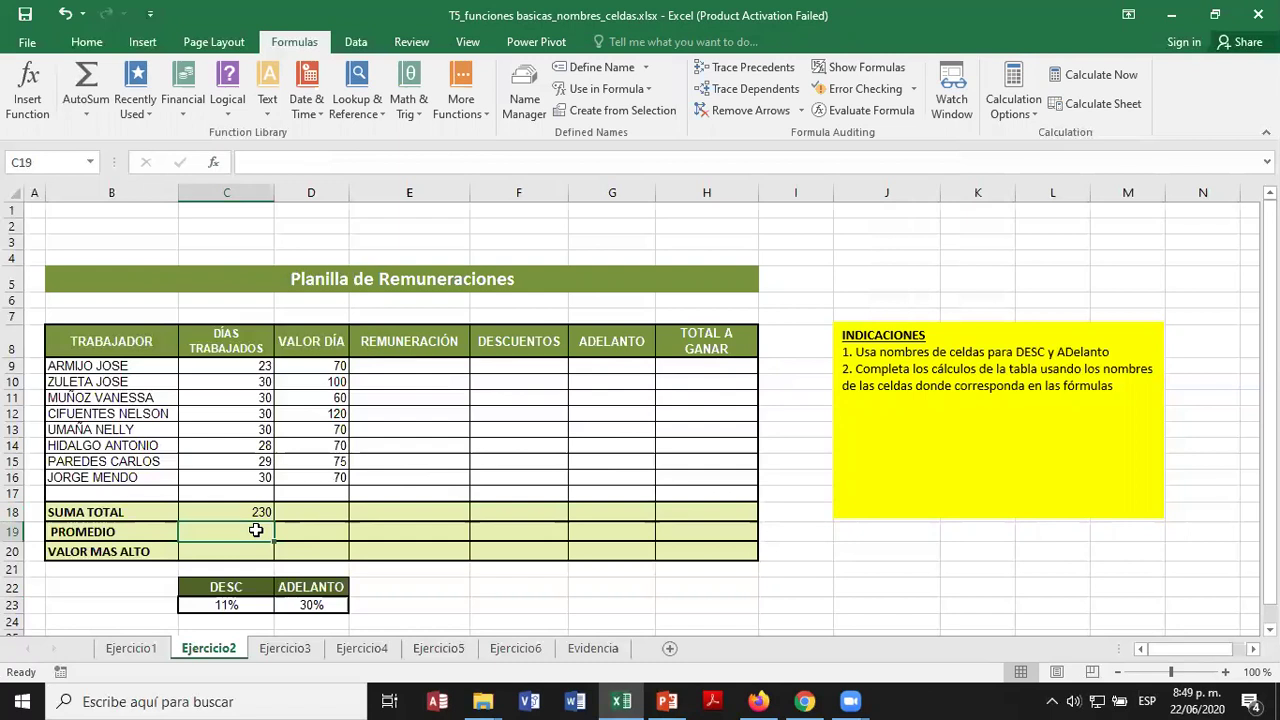
type("=AVE")
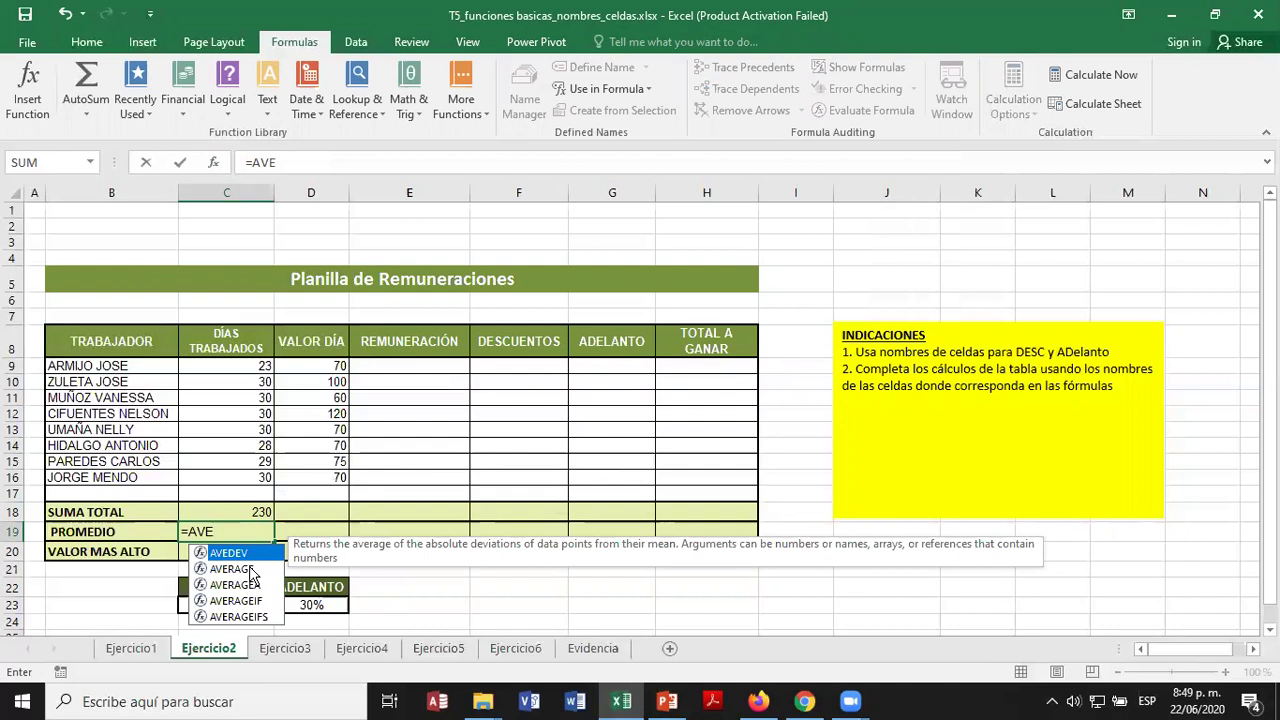
left_click(250, 570)
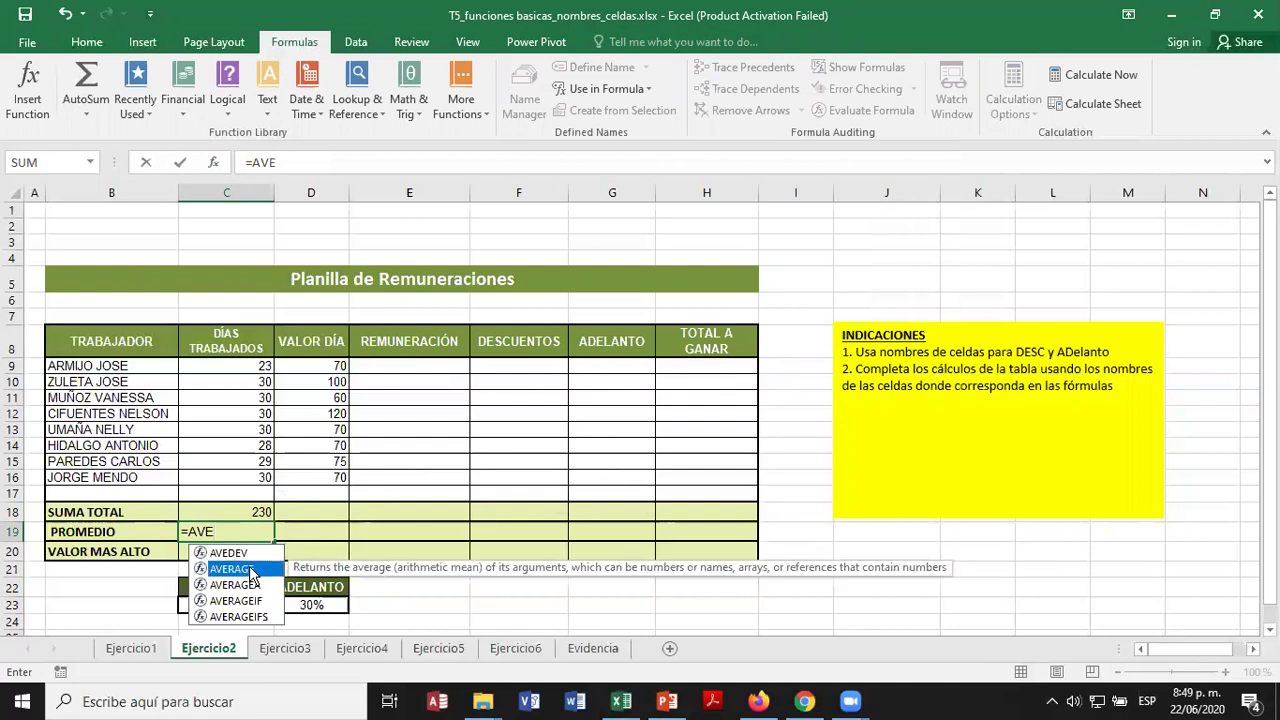
double_click(250, 570)
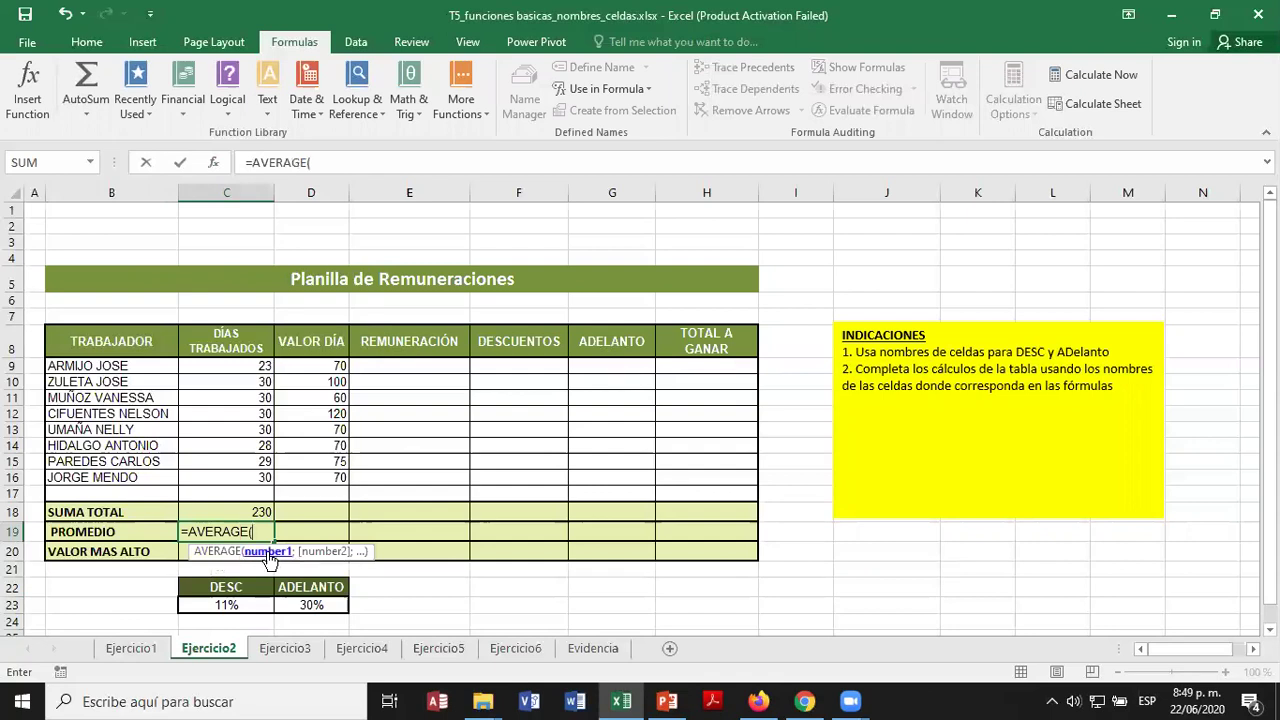
left_click_drag(260, 366, 263, 467)
left_click_drag(260, 484, 258, 494)
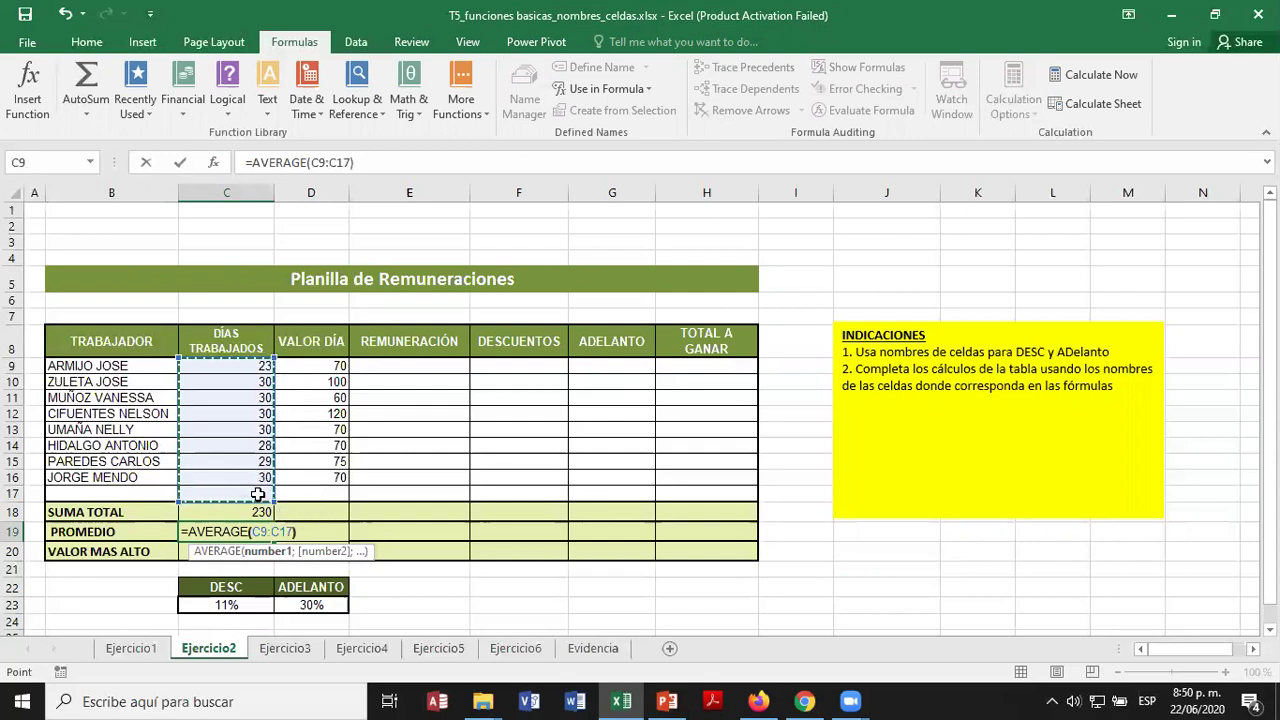
key("Return")
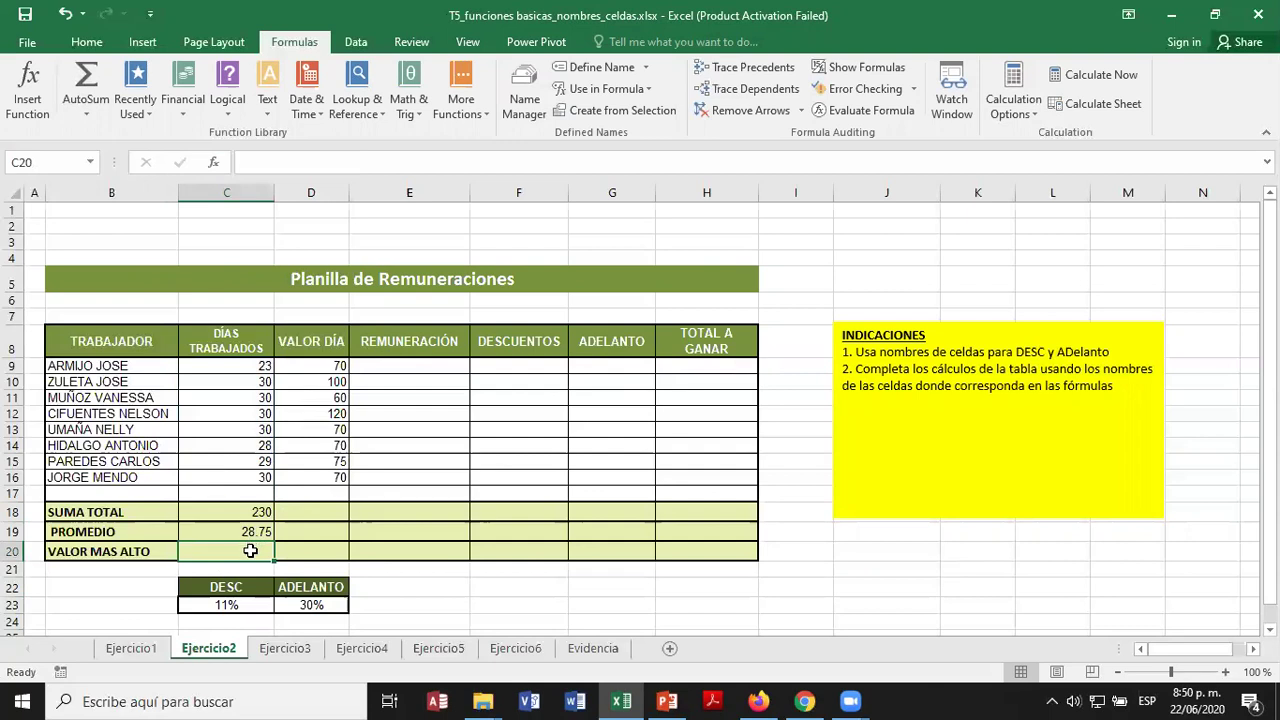
Calculate the VALOR MAS ALTO of DÍAS TRABAJADOS in C20 with the MAX function over the range C9:C17.
type("=MA")
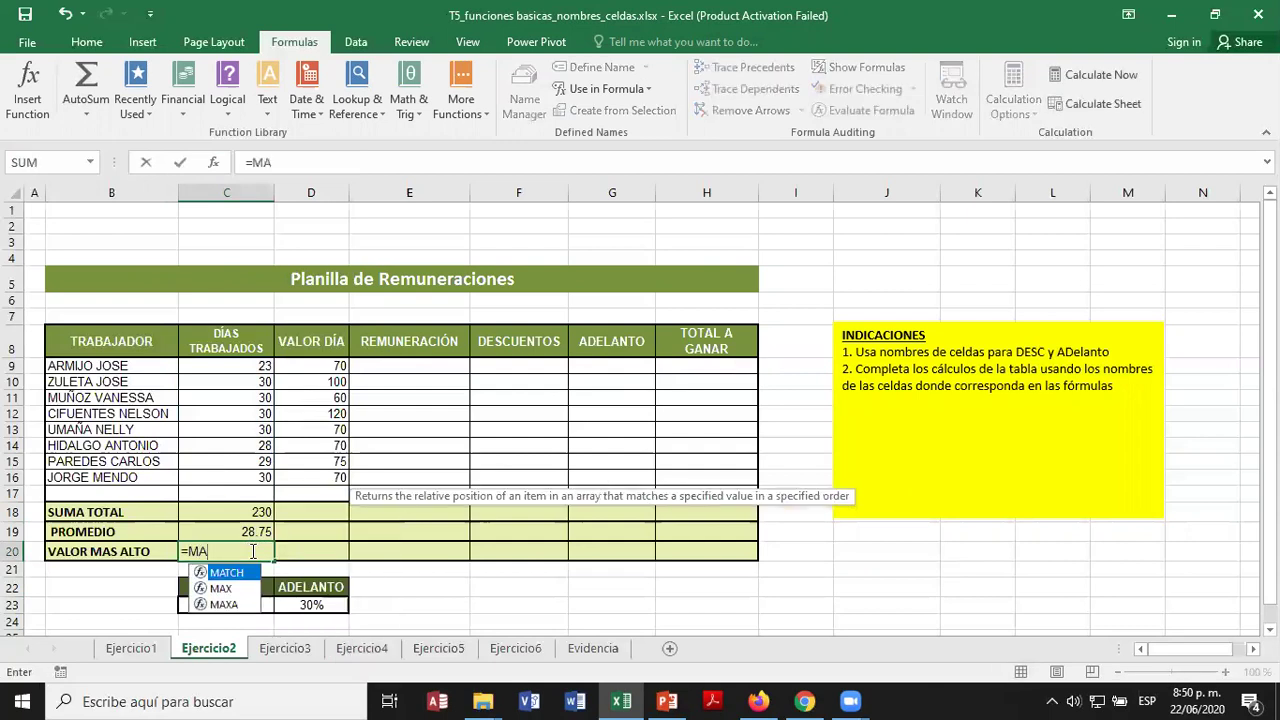
type("X")
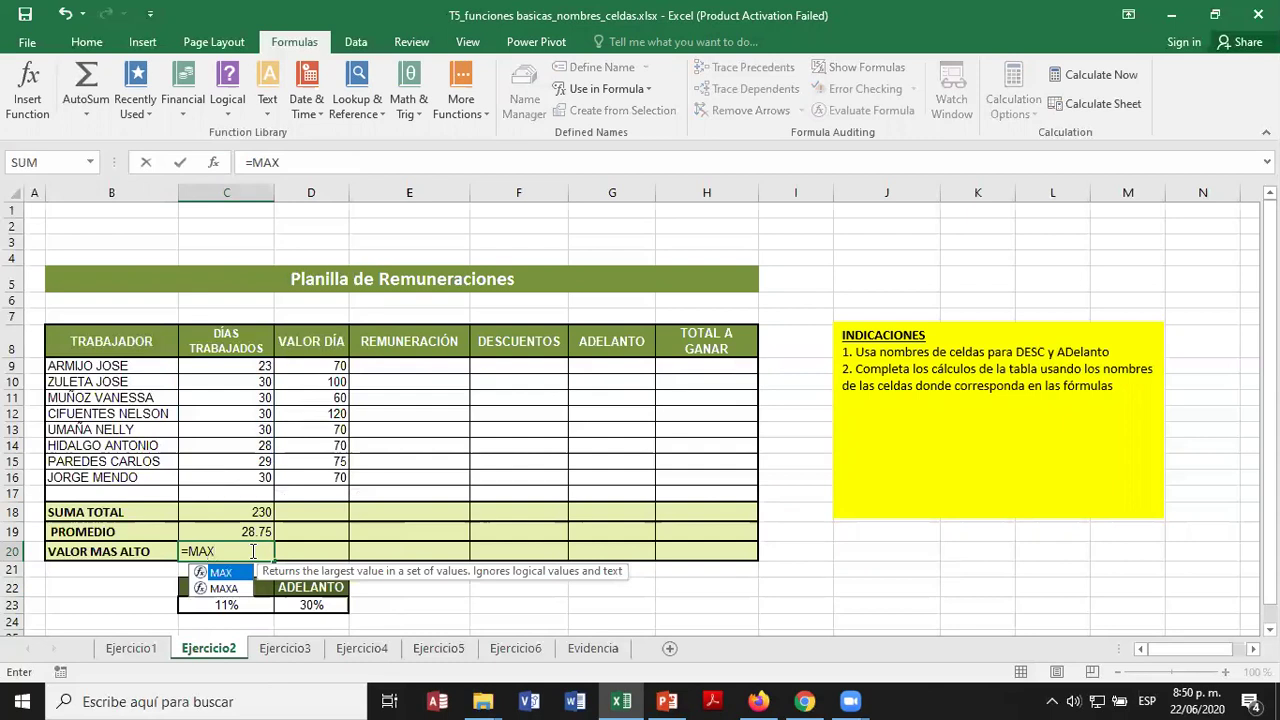
type("(")
left_click_drag(250, 365, 241, 488)
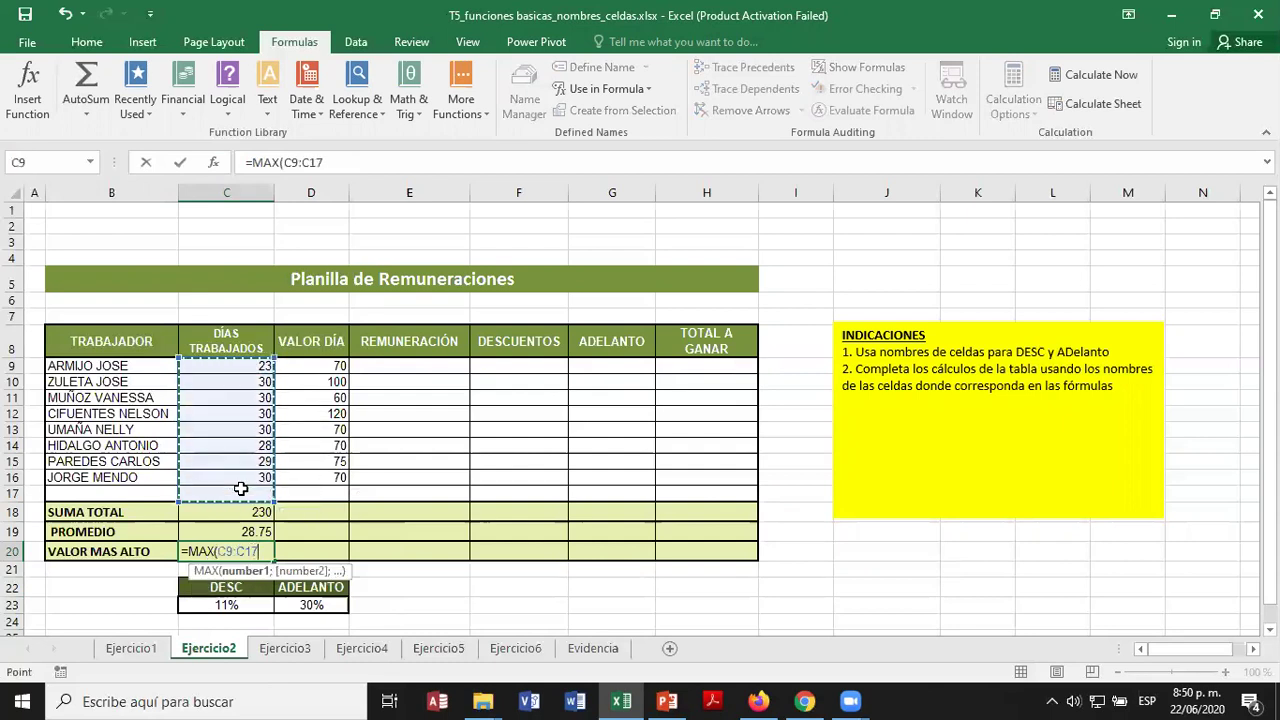
key("Return")
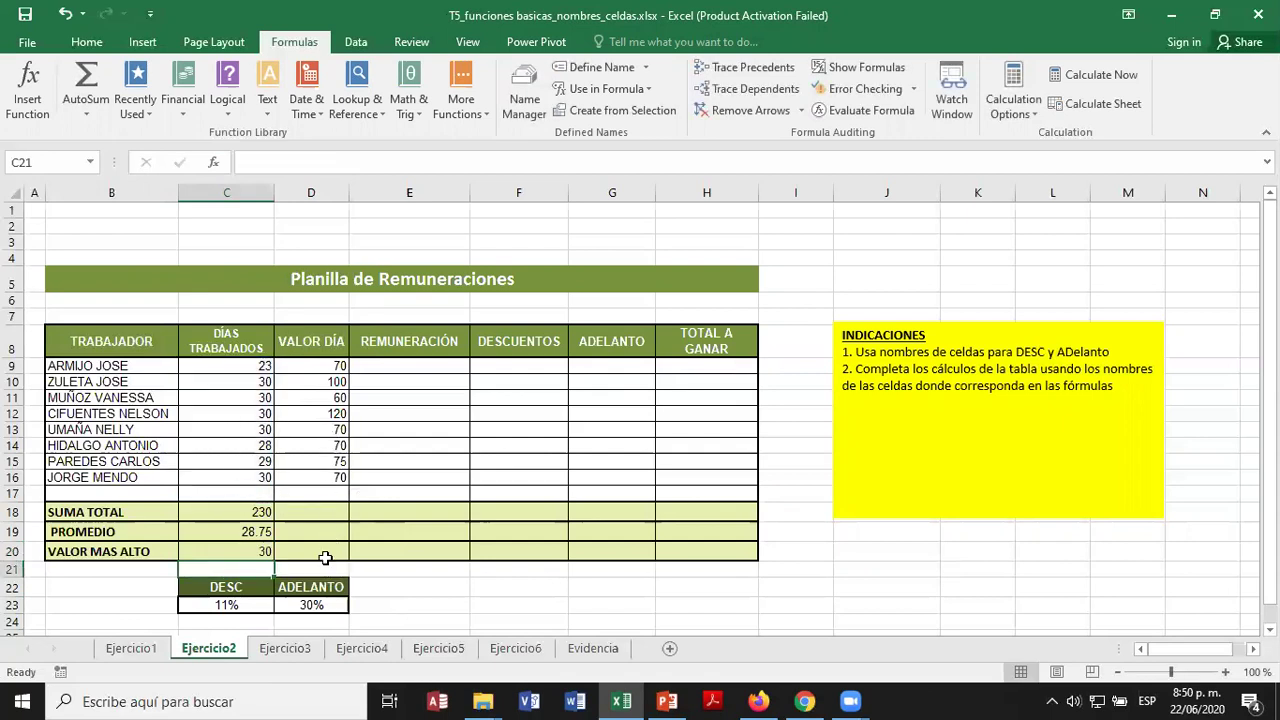
Calculate REMUNERACIÓN for the first worker in E9 with the formula =C9*D9.
left_click(396, 365)
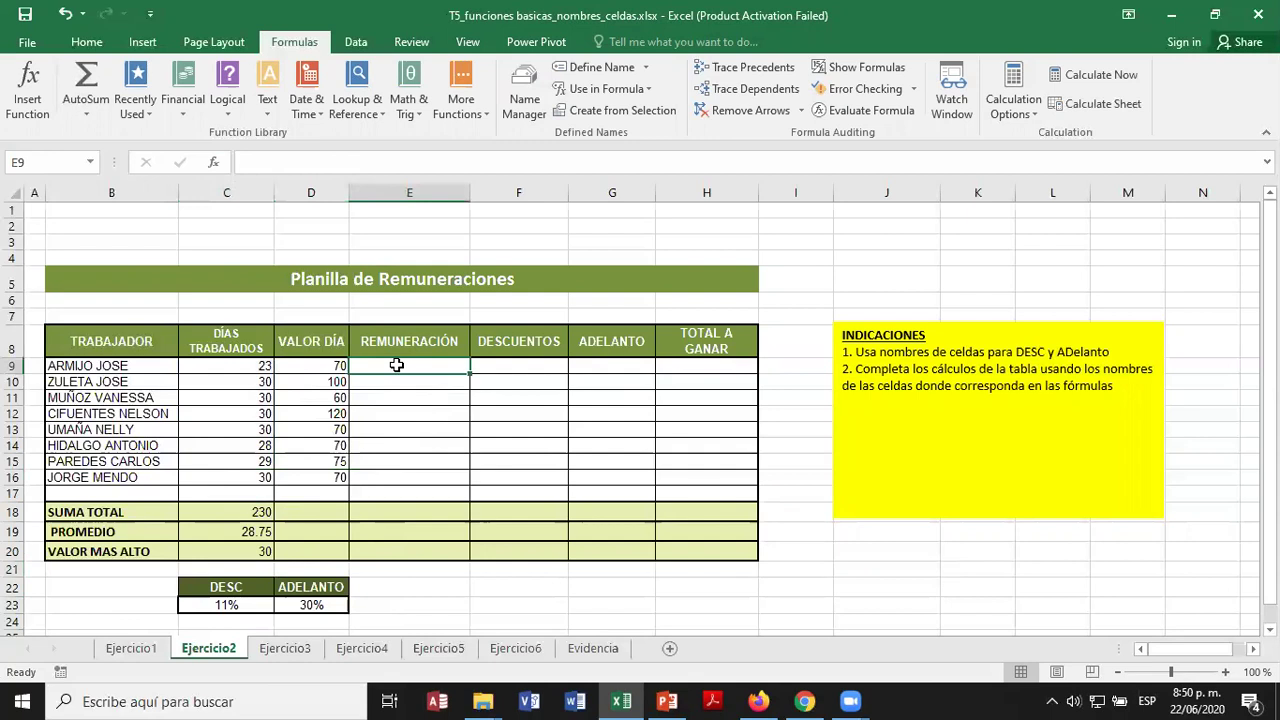
type("=")
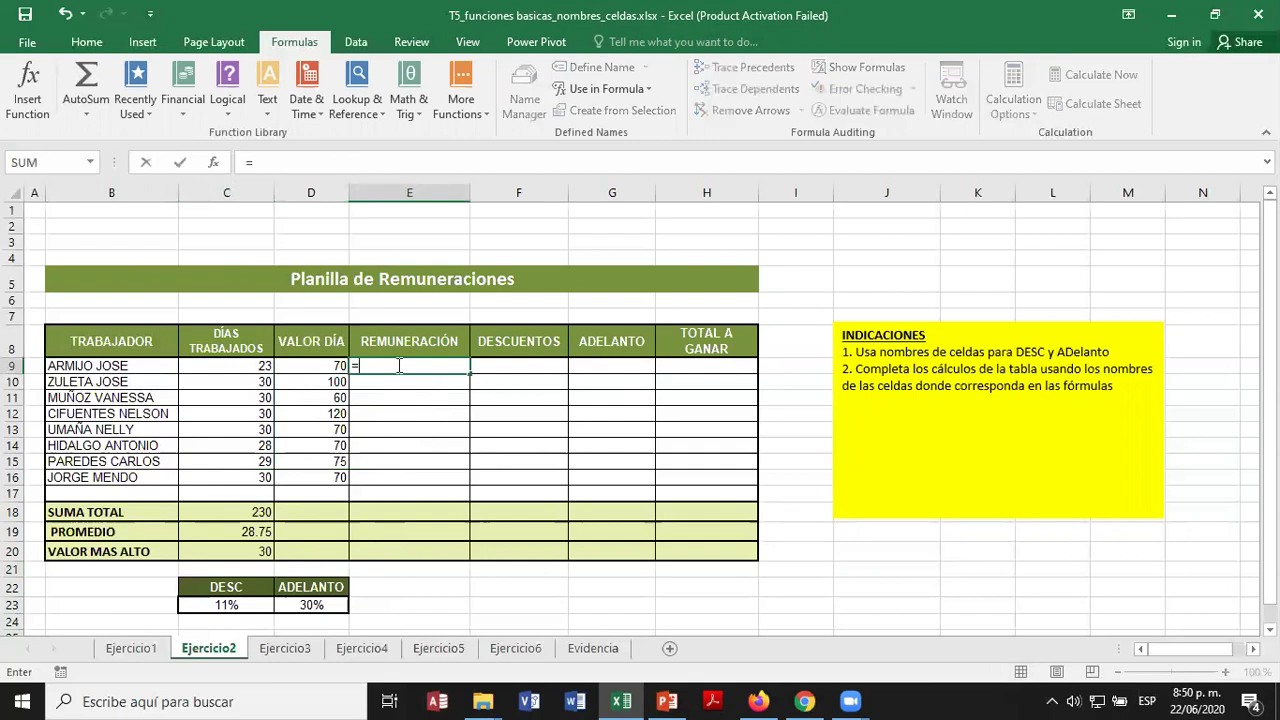
left_click(265, 366)
type("*")
left_click(291, 366)
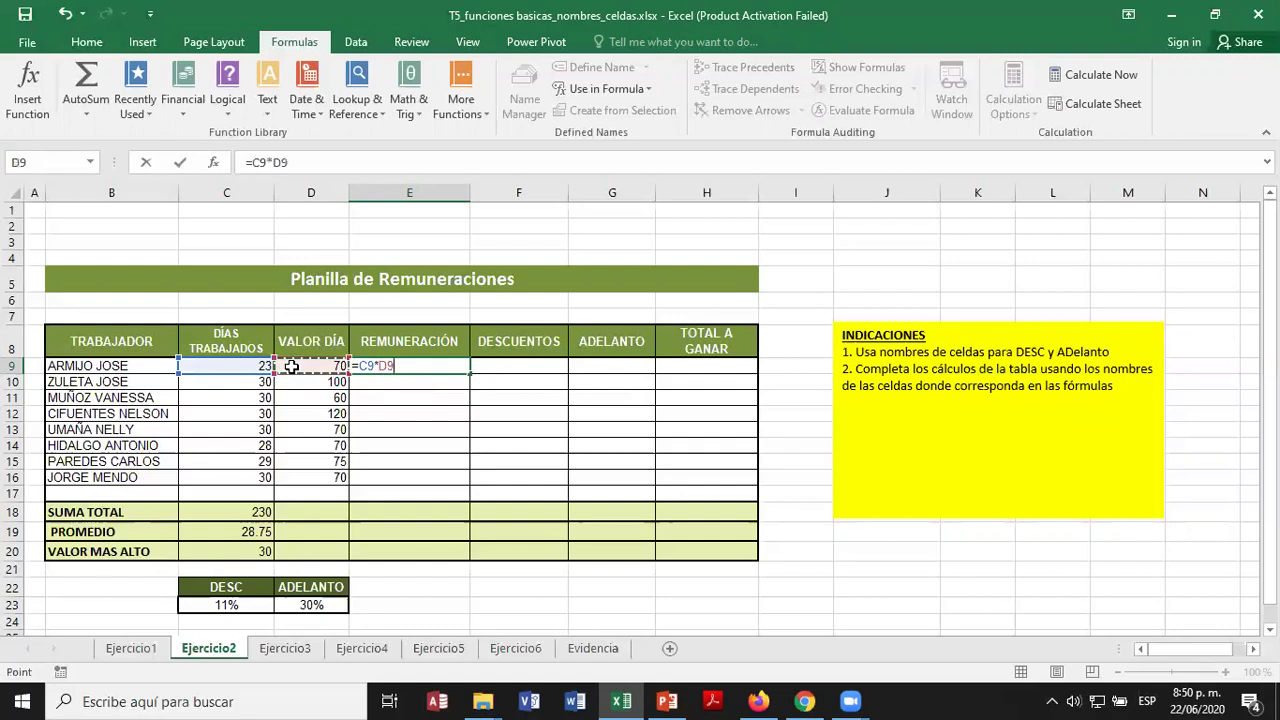
key("Return")
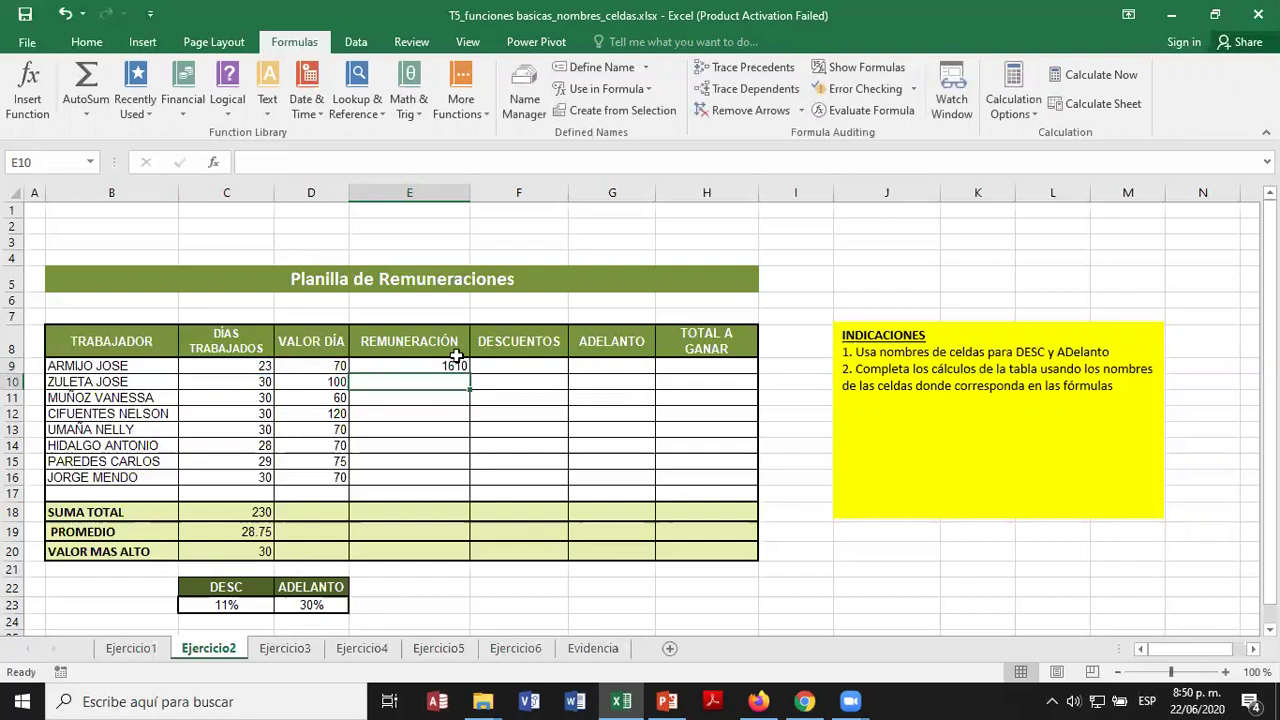
Define the workbook-scope name DESC for cell C23, which holds the discount percentage.
left_click(548, 365)
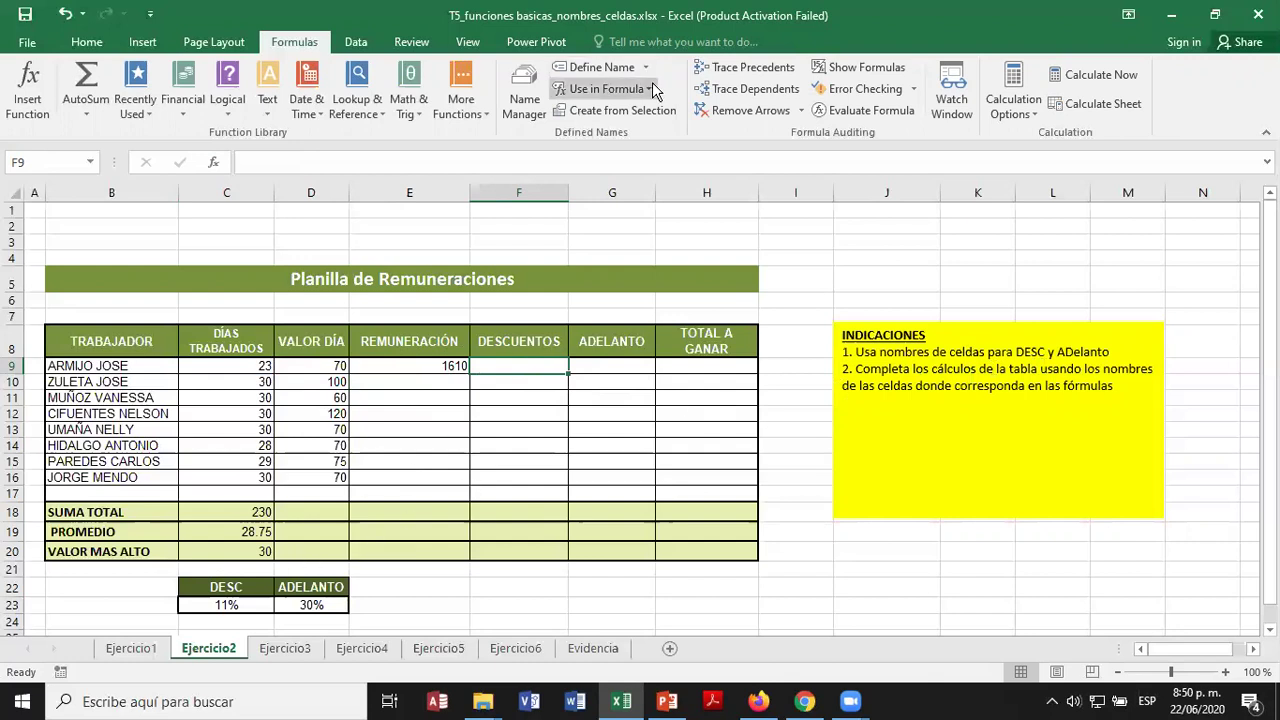
left_click(601, 68)
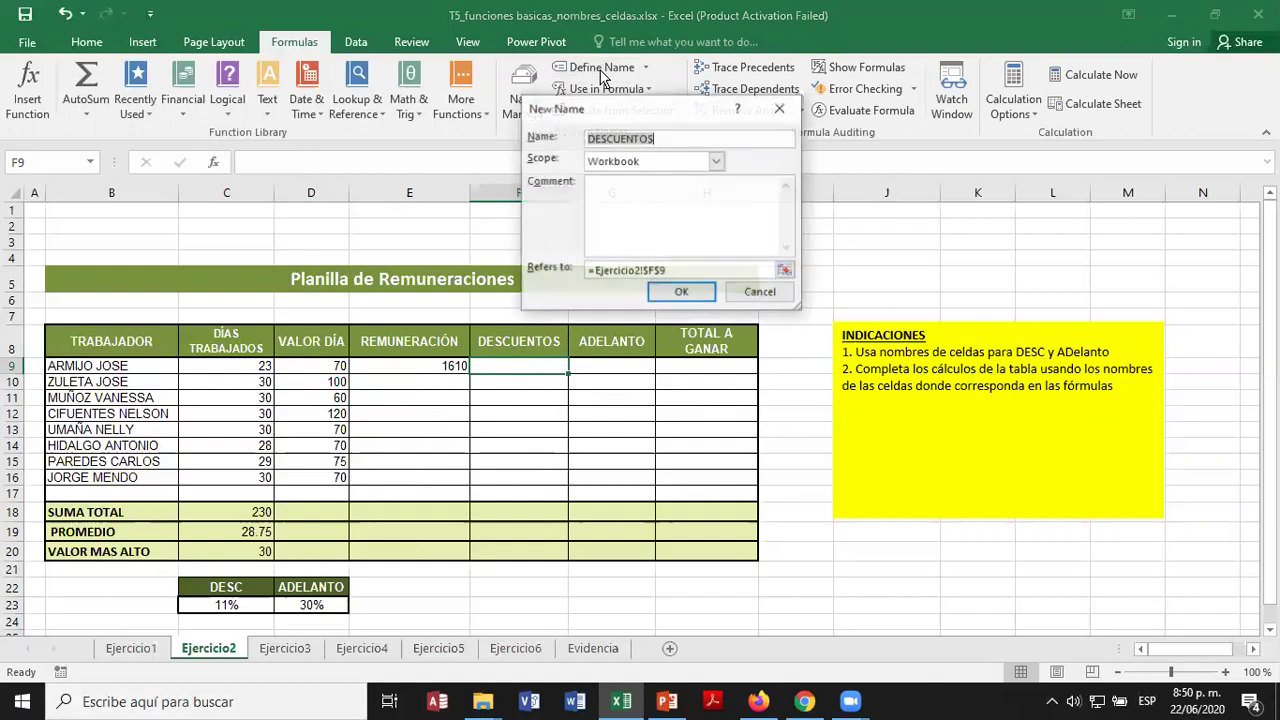
left_click(673, 140)
key("BackSpace")
key("BackSpace")
key("BackSpace")
key("BackSpace")
key("BackSpace")
key("BackSpace")
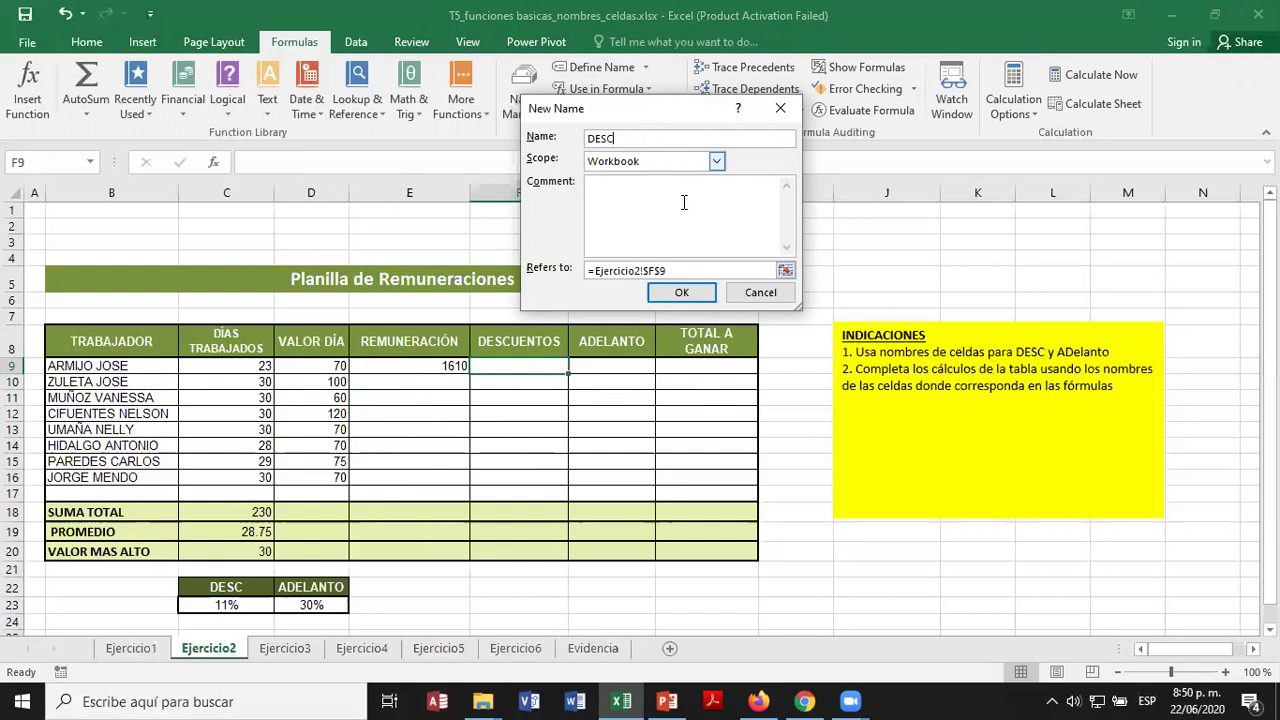
left_click(785, 270)
left_click(229, 607)
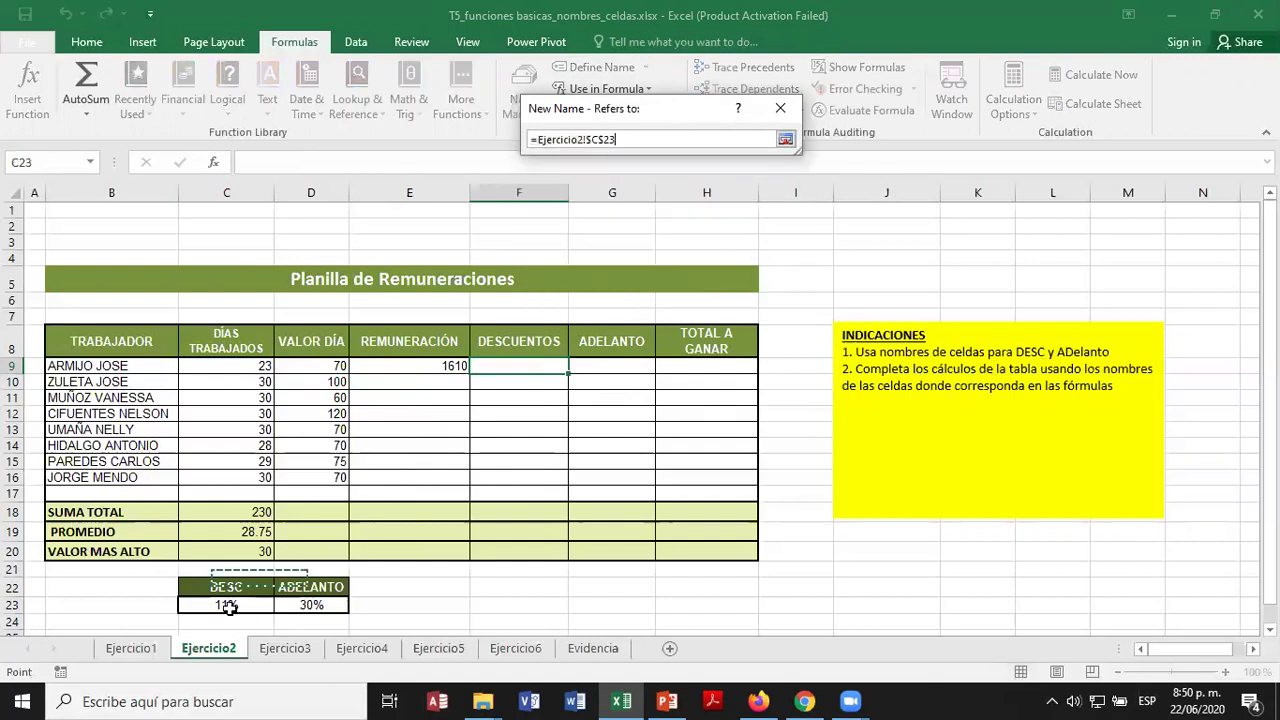
key("Return")
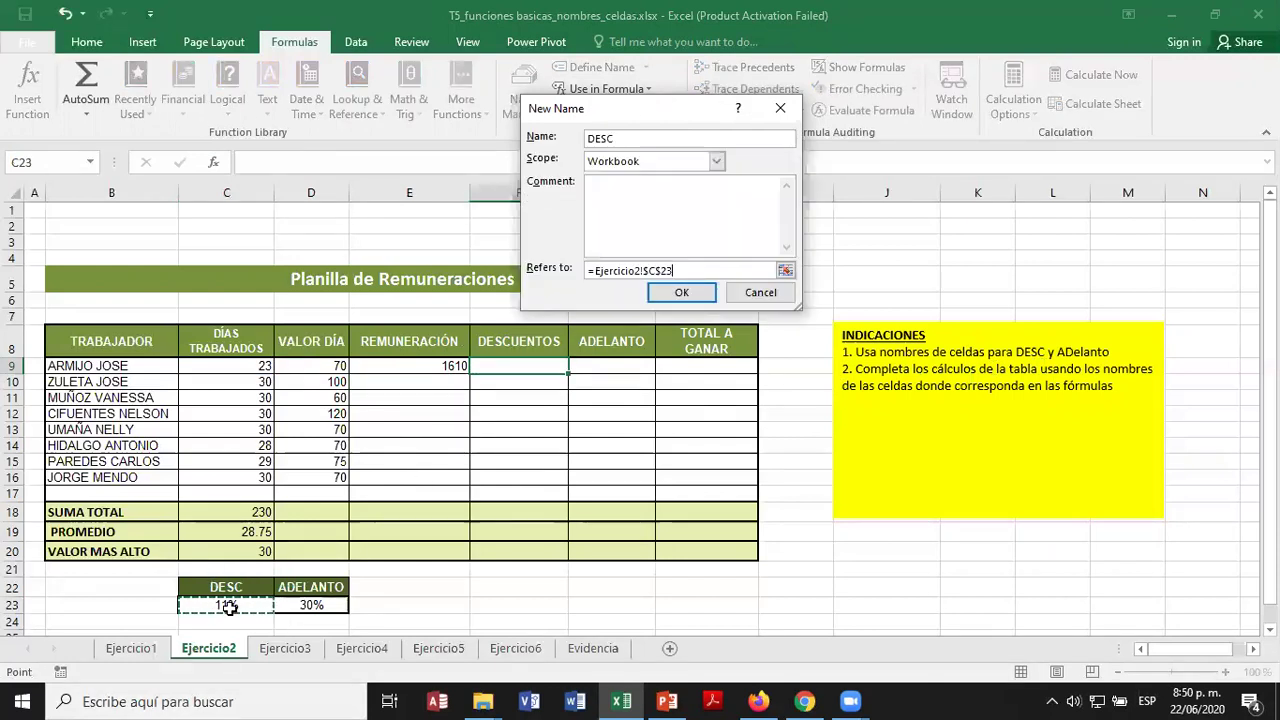
left_click(682, 293)
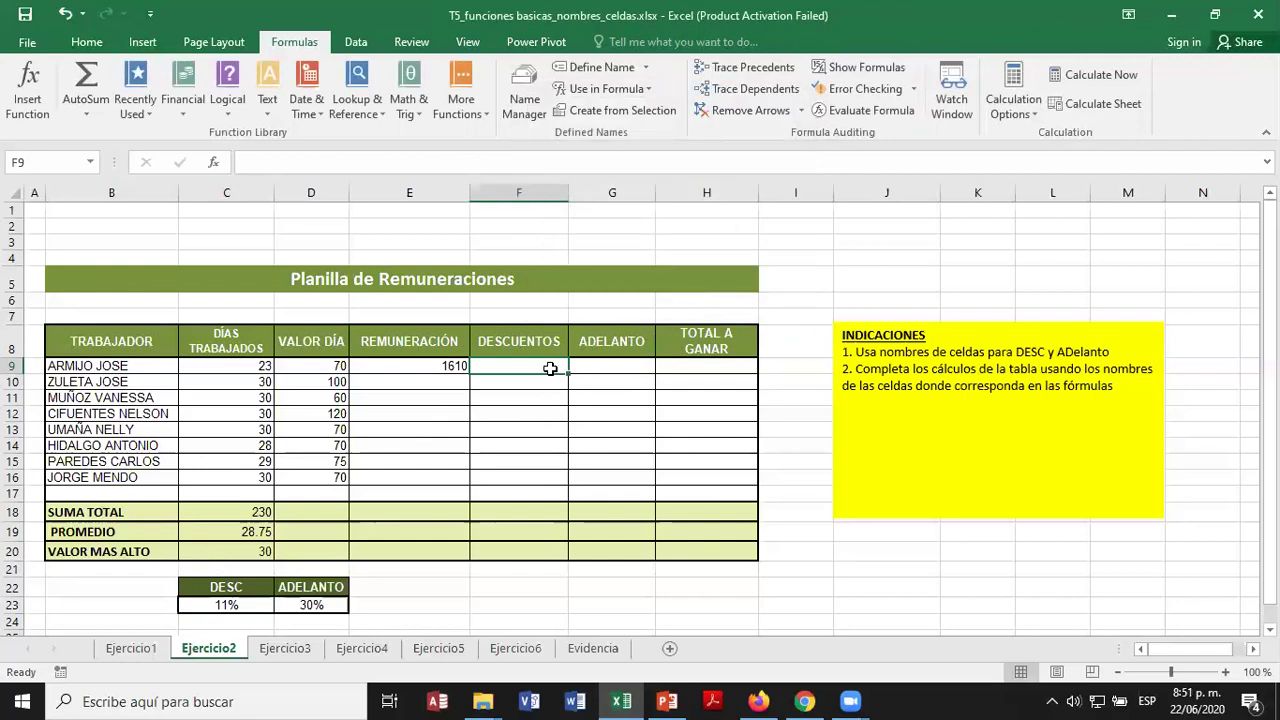
Calculate DESCUENTOS for the first worker in F9 with the formula =E9*DESC, using the named cell.
type("=")
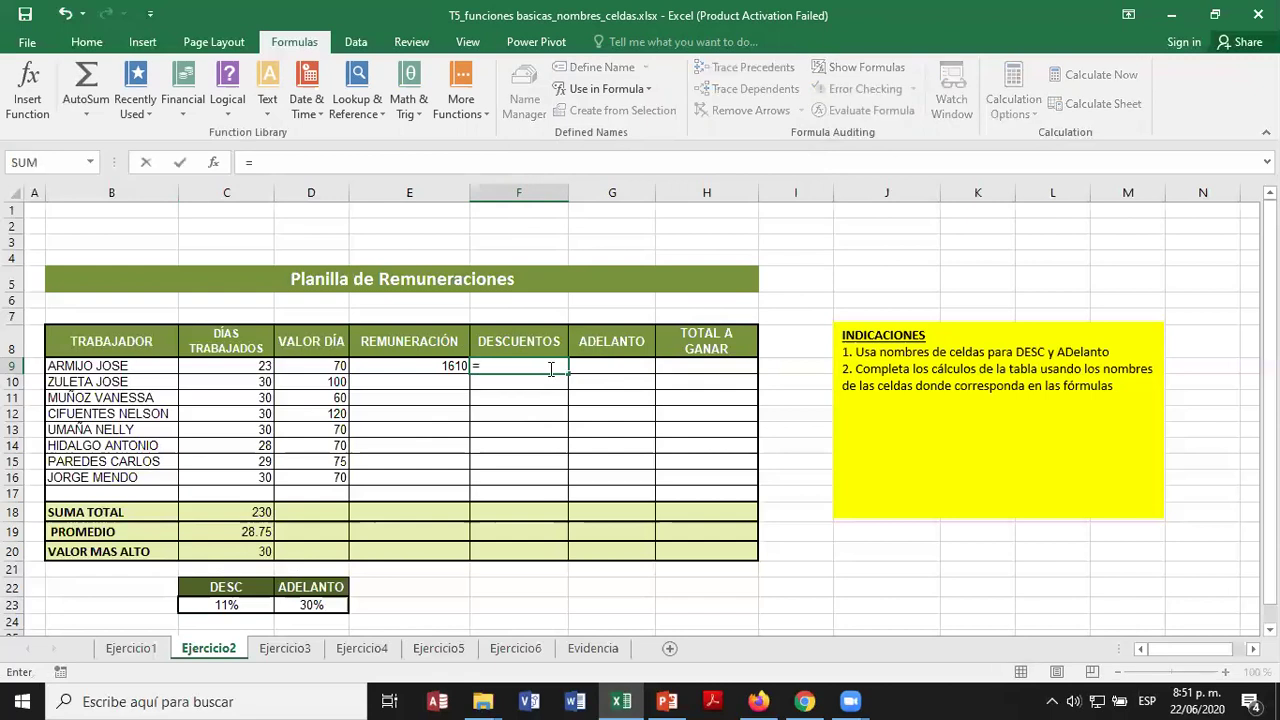
left_click(444, 366)
type("*DE")
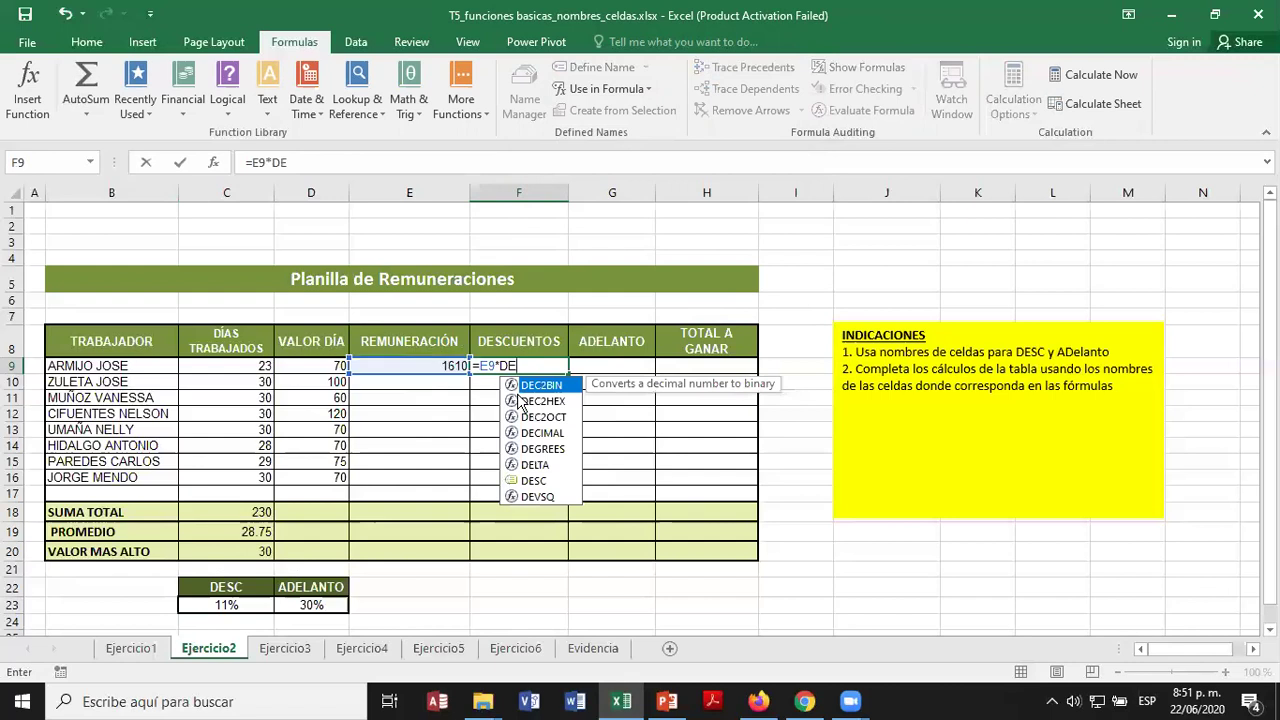
left_click(531, 482)
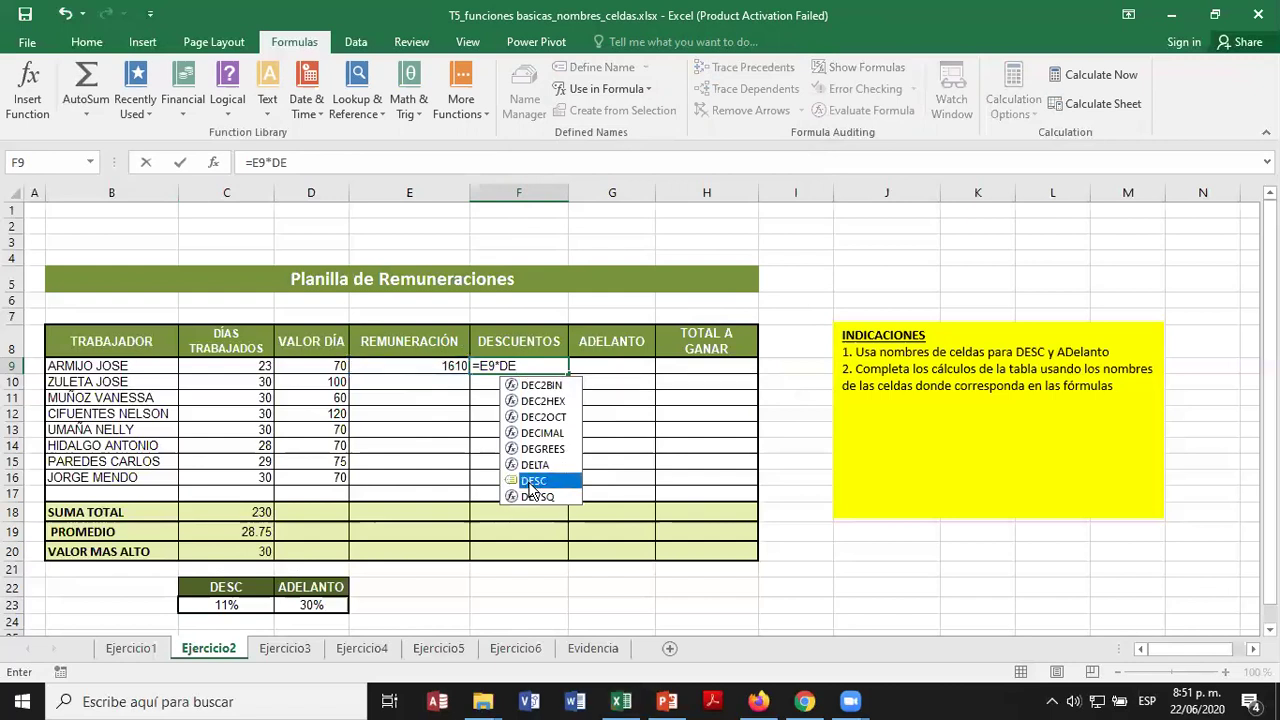
double_click(531, 484)
key("Return")
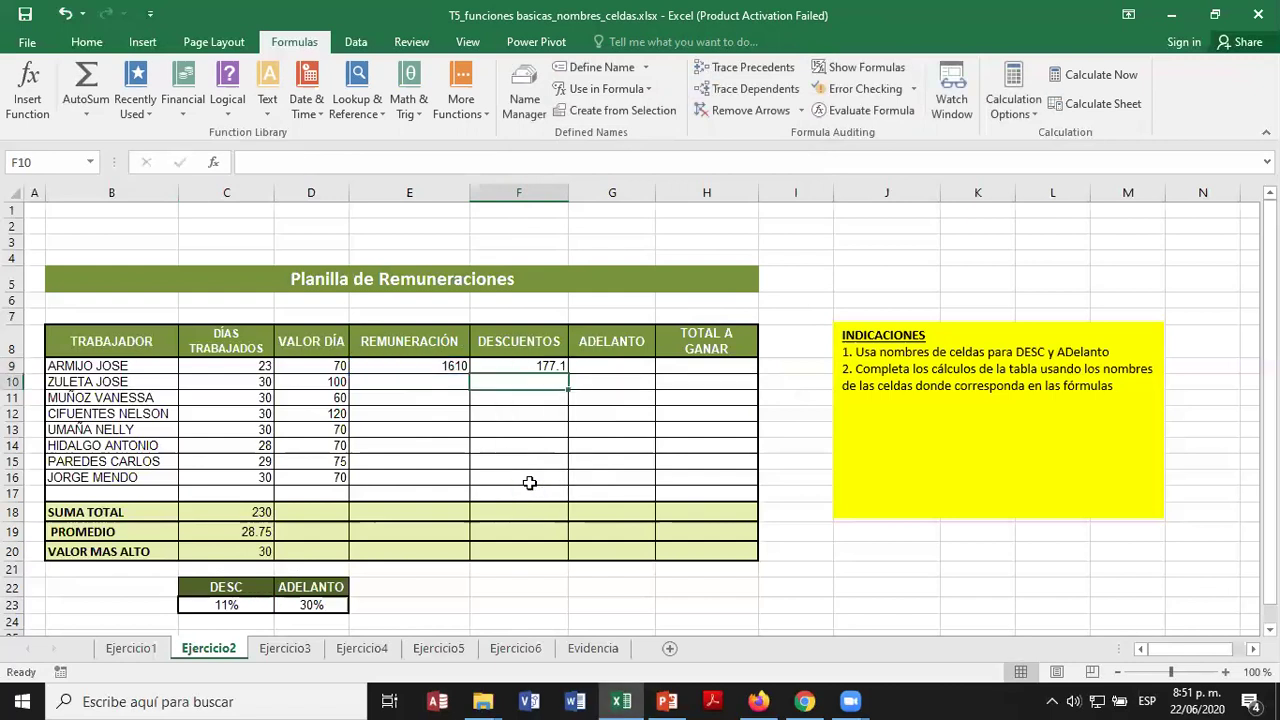
Define the workbook-scope name ADEL for cell D23, which holds the ADELANTO percentage.
left_click(590, 368)
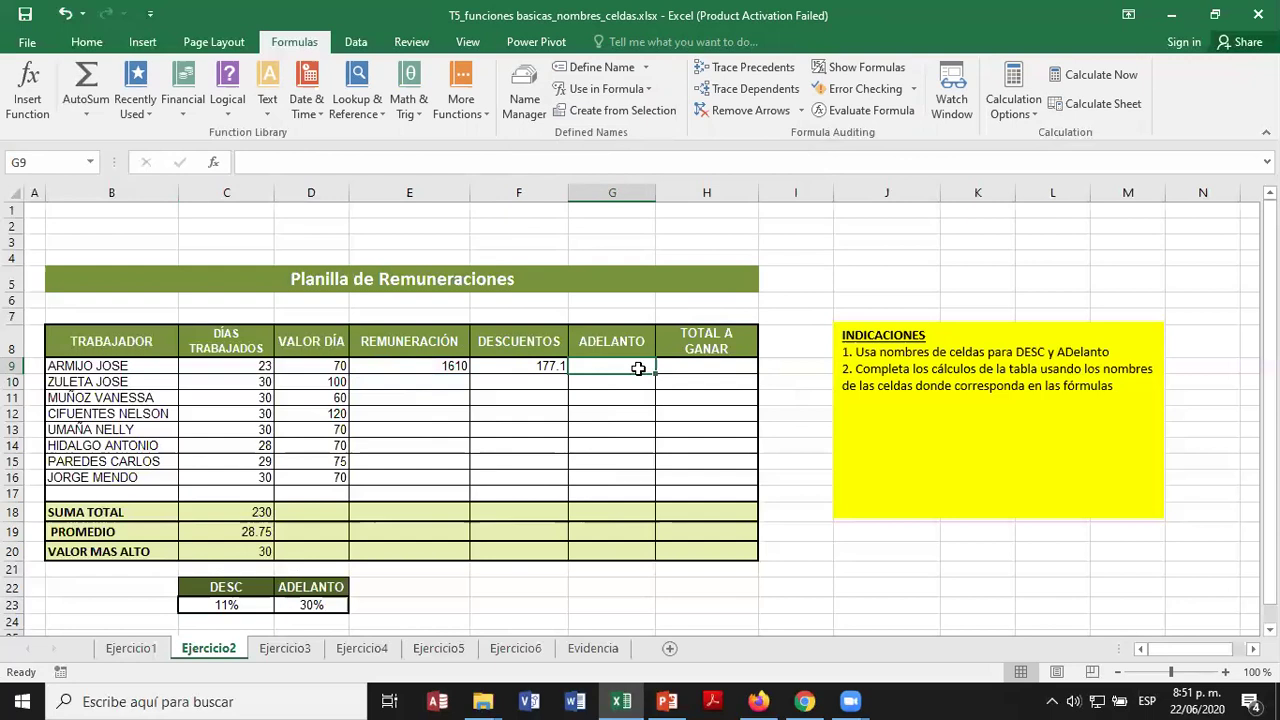
left_click(601, 67)
left_click(657, 139)
key("BackSpace")
key("BackSpace")
key("BackSpace")
key("BackSpace")
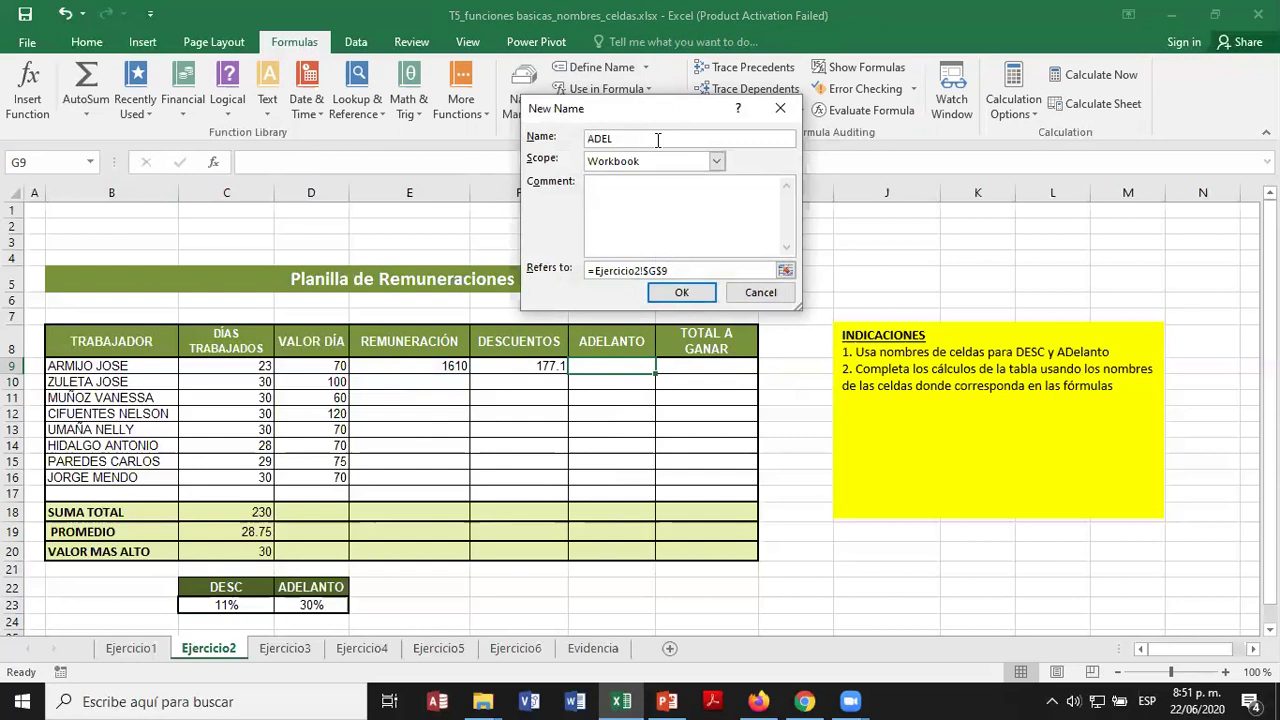
left_click(785, 270)
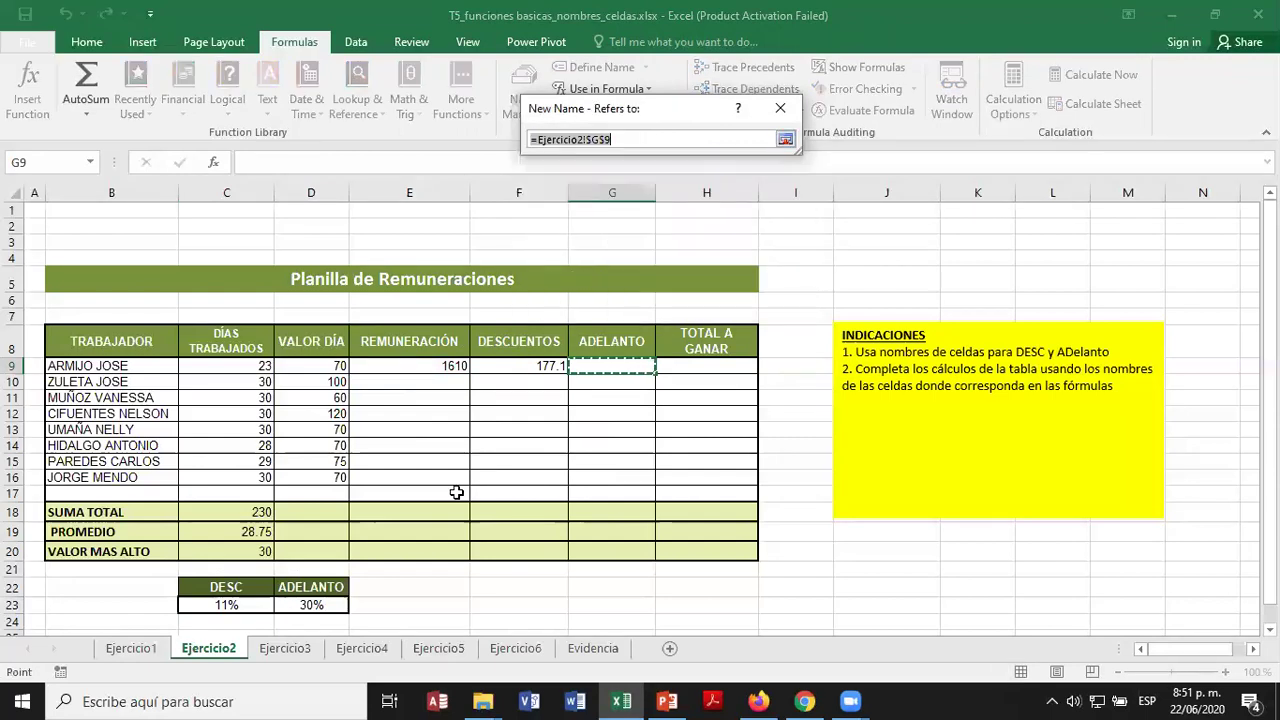
left_click(316, 602)
key("Return")
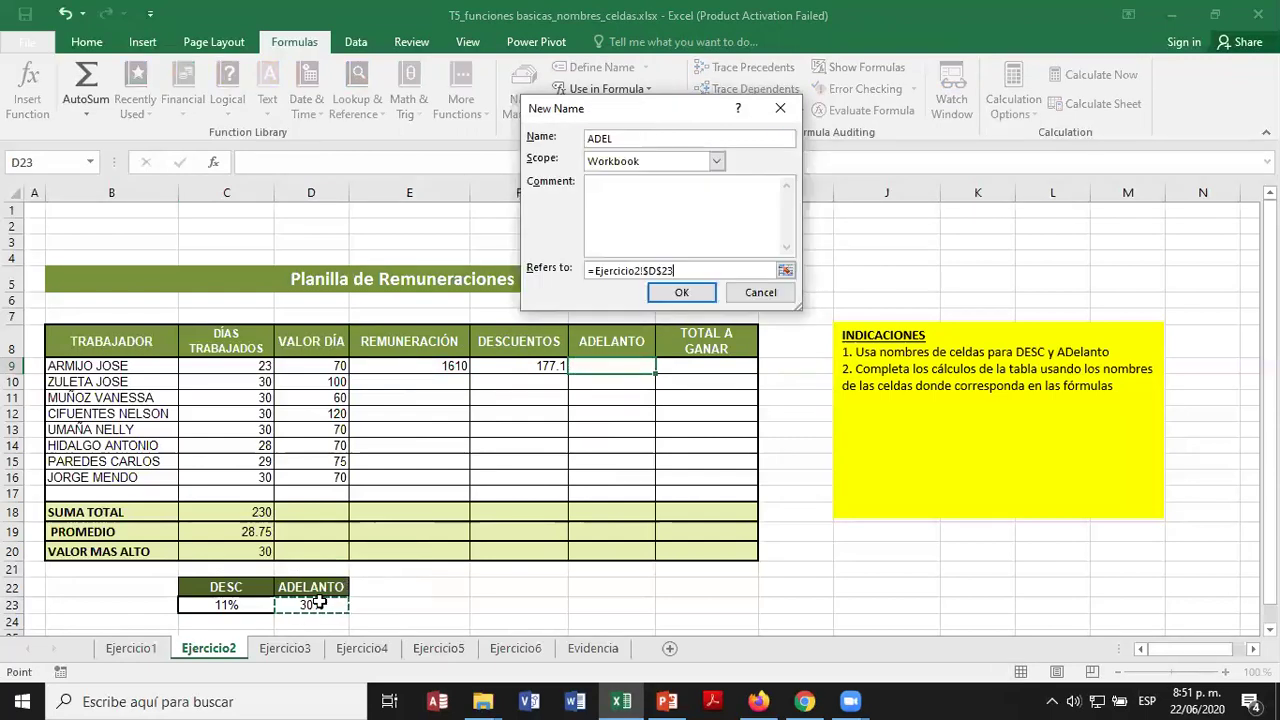
left_click(702, 292)
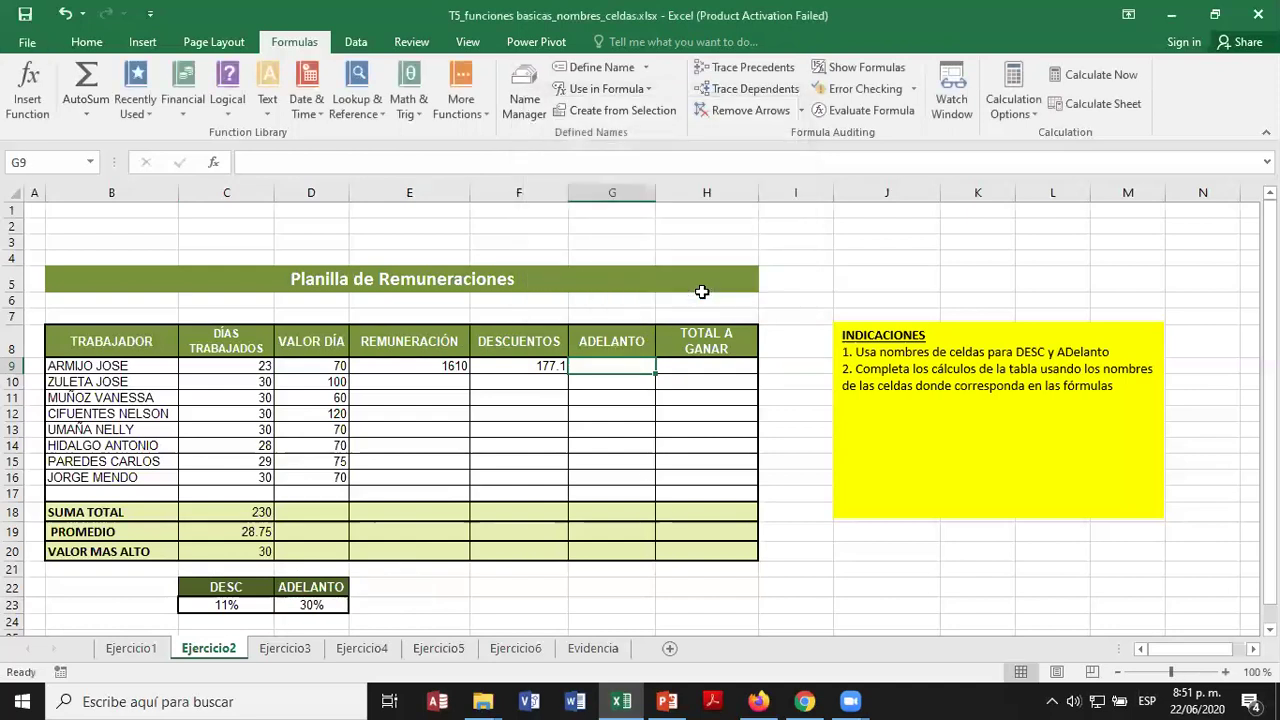
Calculate ADELANTO for the first worker in G9 with the formula =E9*ADEL, using the named cell.
type("=")
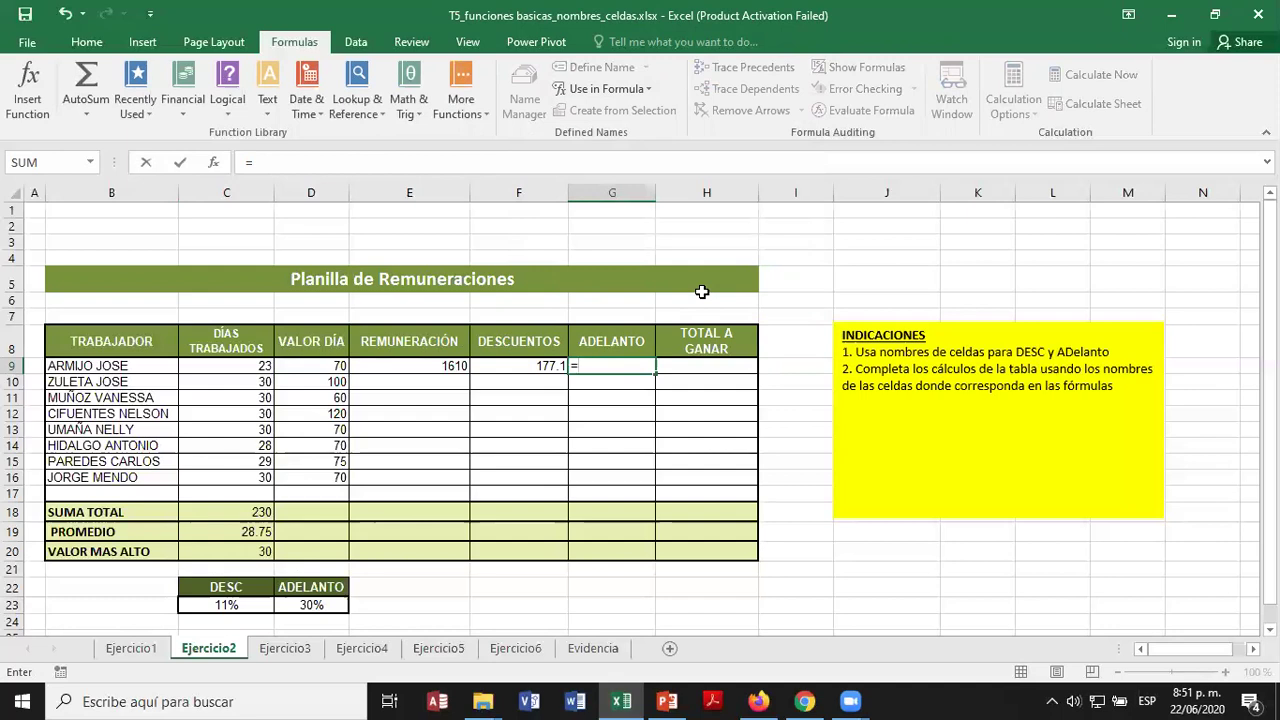
left_click(455, 365)
type("*")
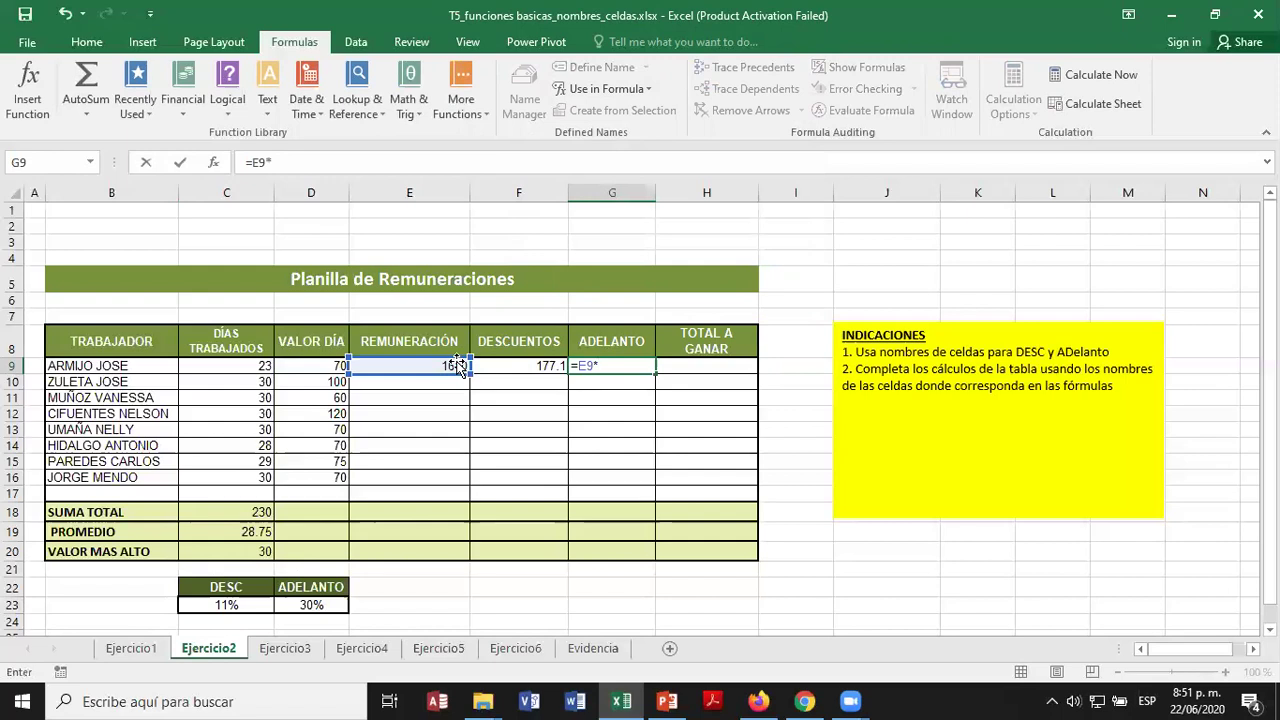
type("AD")
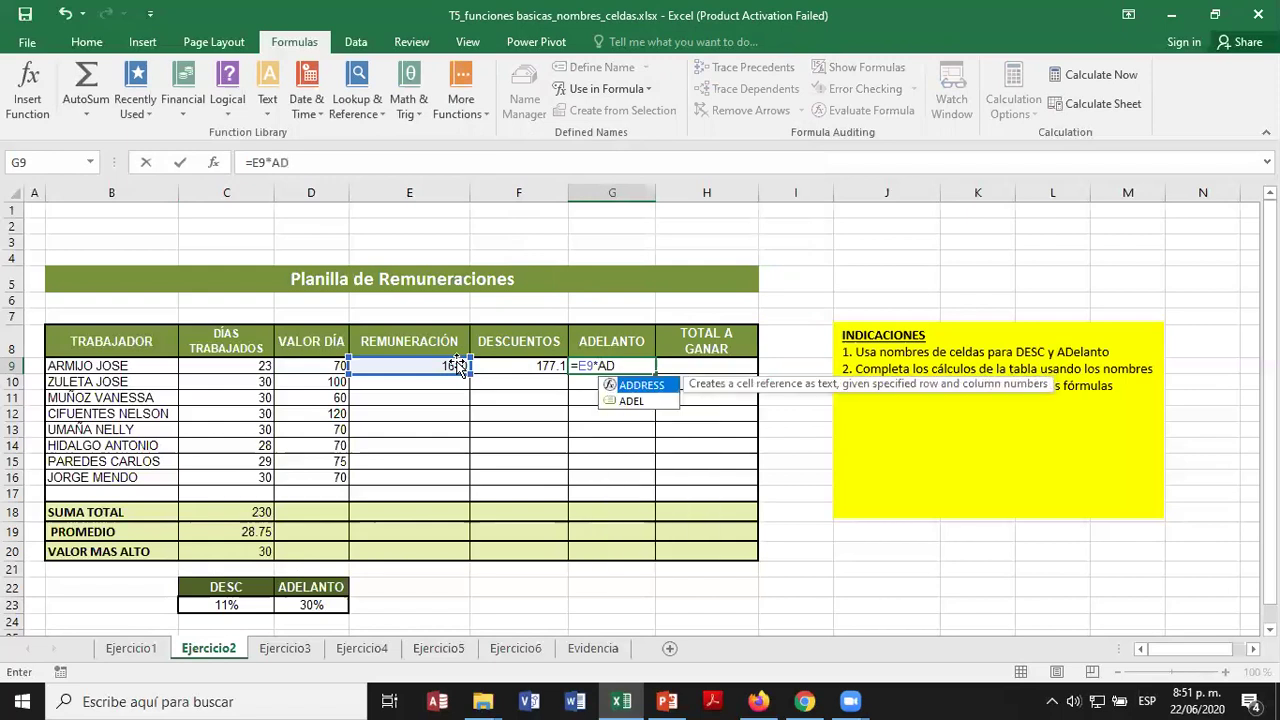
double_click(621, 400)
key("Return")
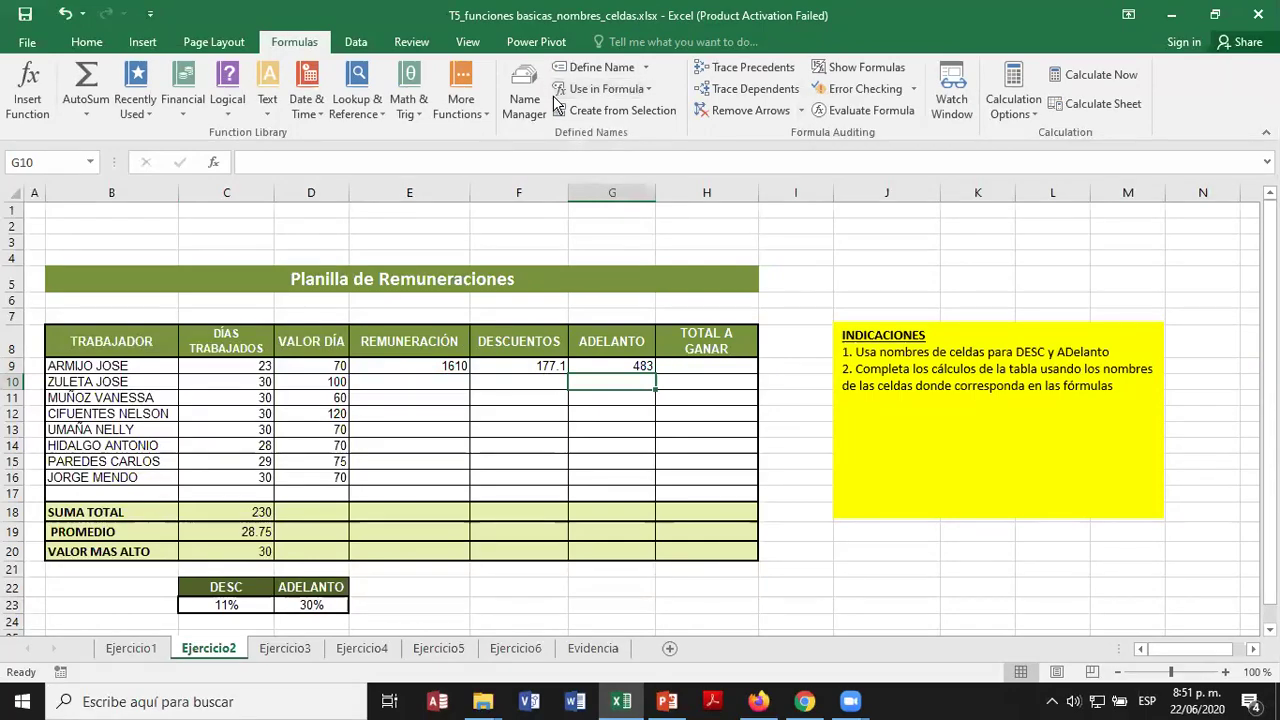
Calculate TOTAL A GANAR for the first worker in H9 with the formula =E9-F9-G9.
left_click(716, 364)
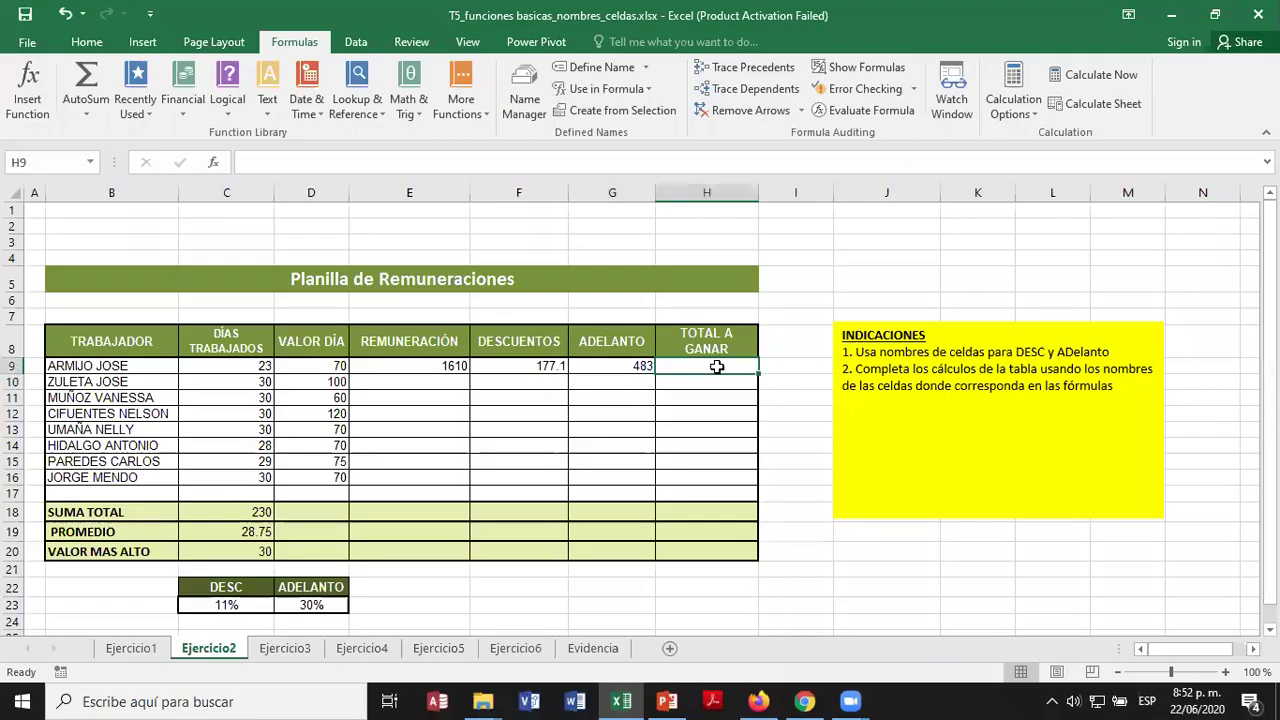
type("=")
left_click(436, 364)
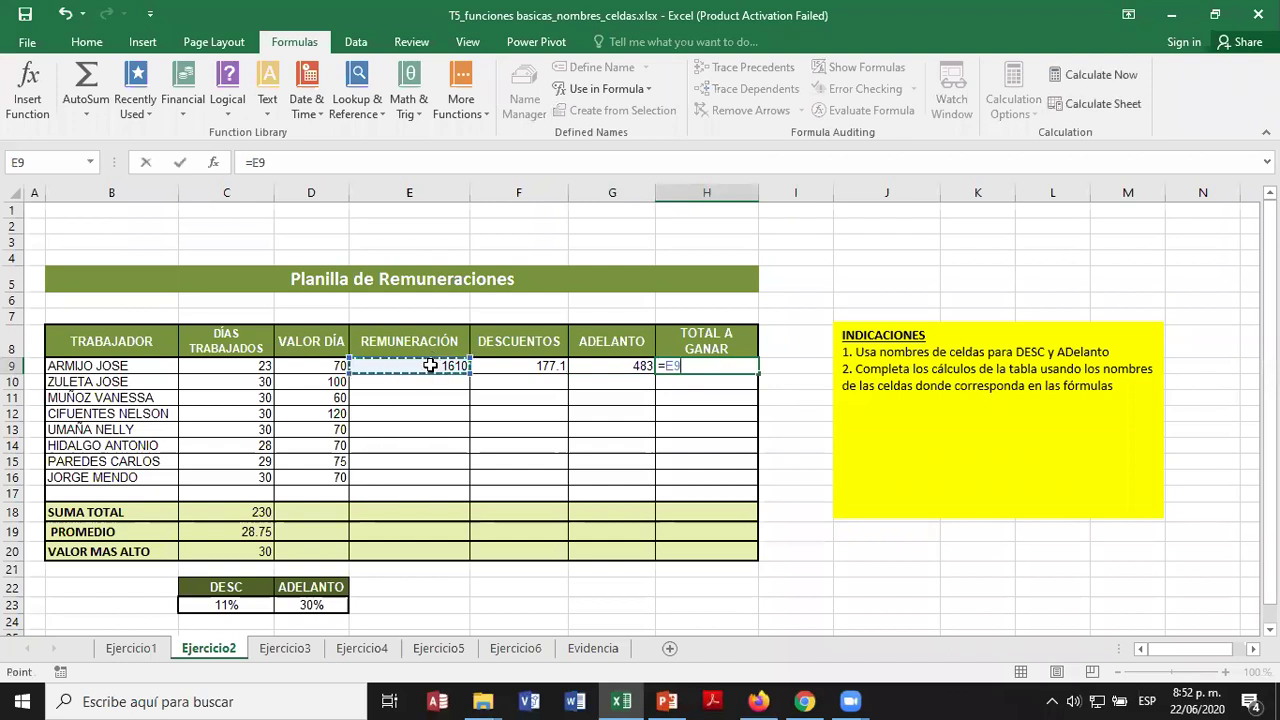
type("-")
left_click(496, 365)
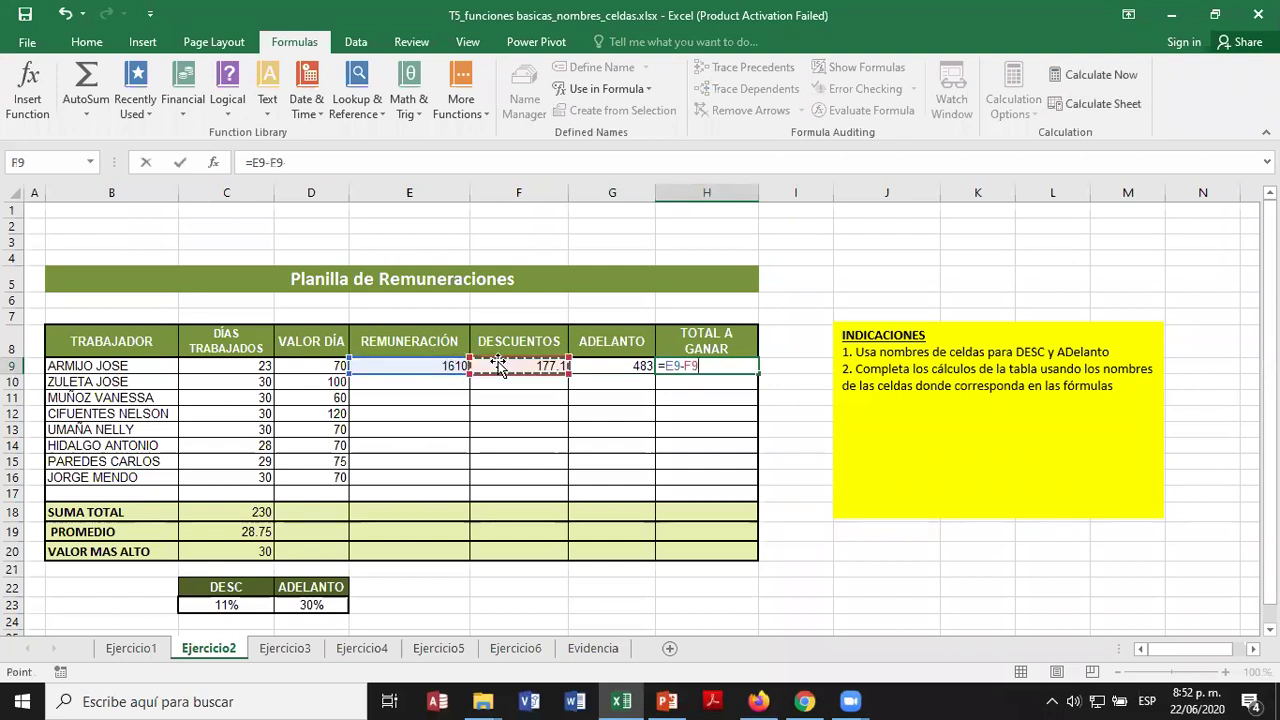
type("-")
left_click(603, 365)
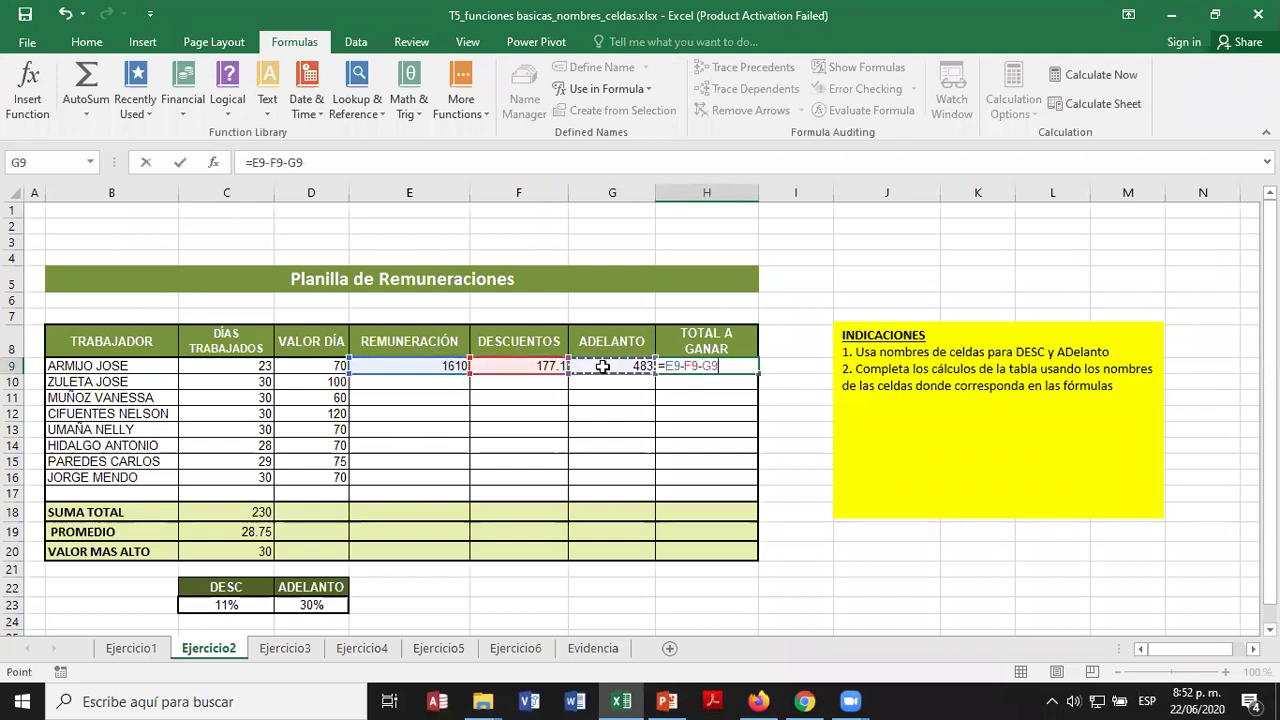
key("Return")
left_click(746, 363)
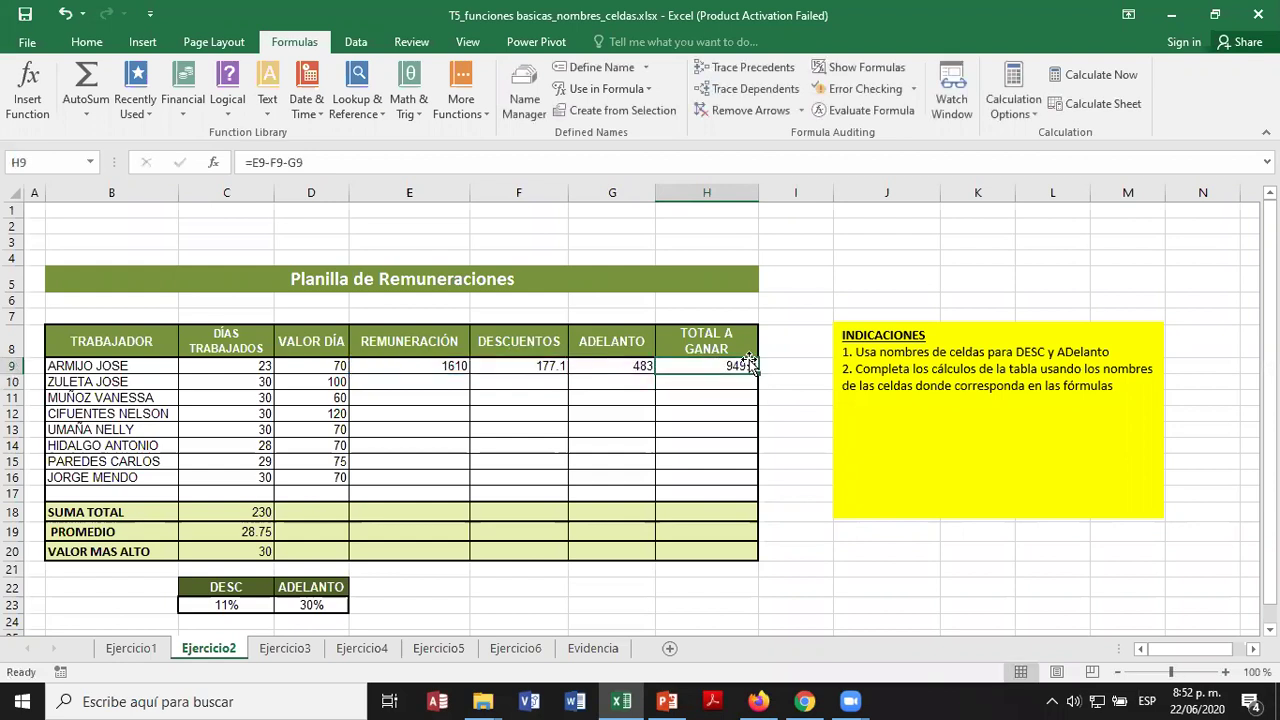